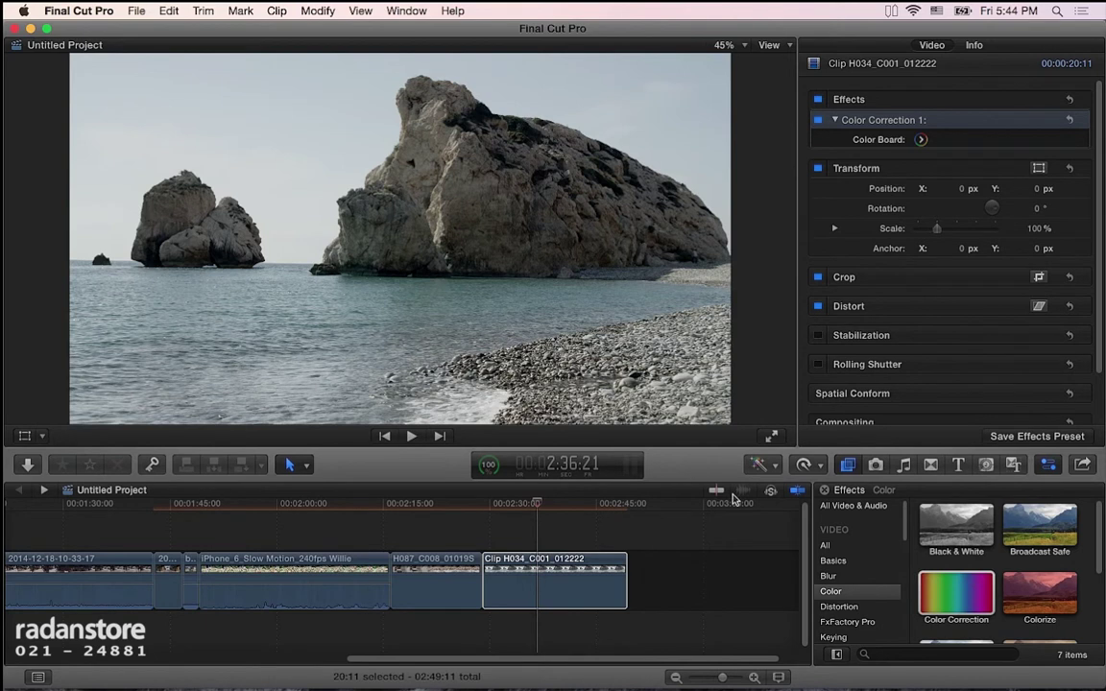
Apply a second Color Correction effect to clip H034_C001_012222, creating Color Correction 2.
{"action": "left_click_drag", "start_coordinate": [951, 590], "coordinate": [538, 581]}
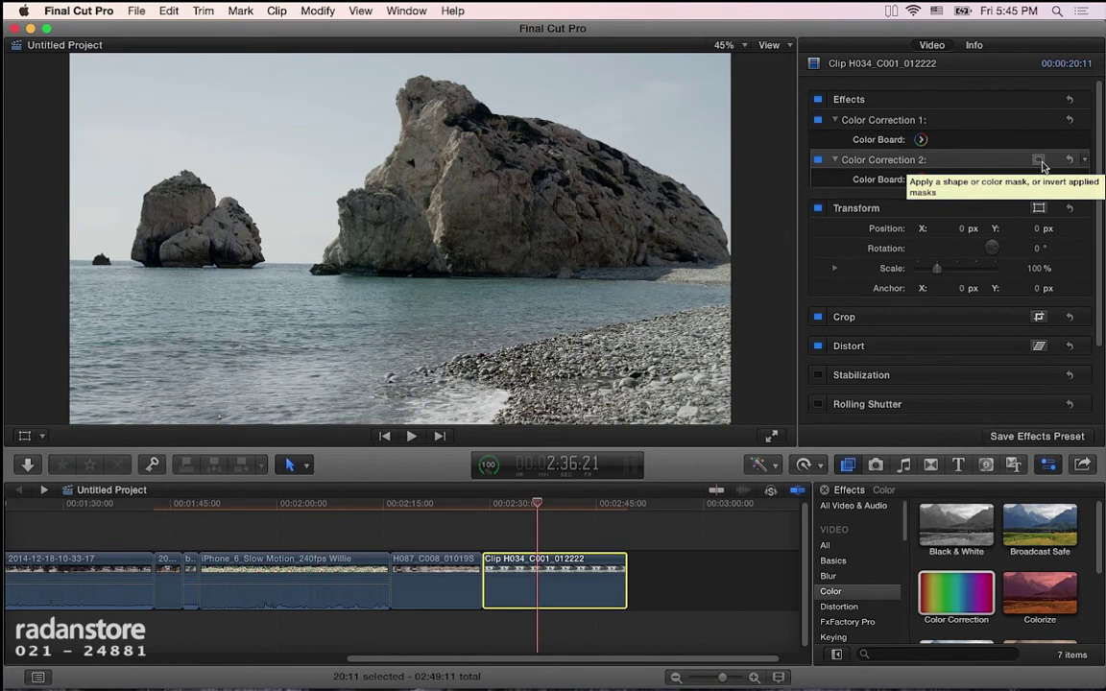
Add a shape mask to Color Correction 2 and widen it into a squarer horizontal shape.
{"action": "left_click", "coordinate": [1039, 160]}
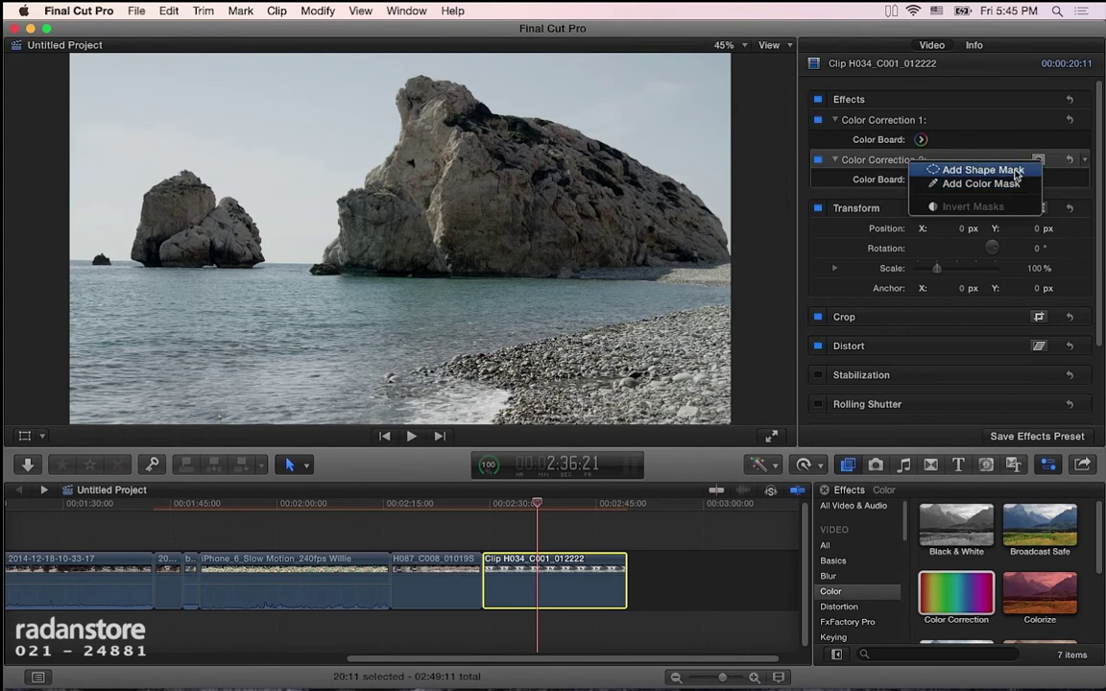
{"action": "left_click", "coordinate": [1017, 171]}
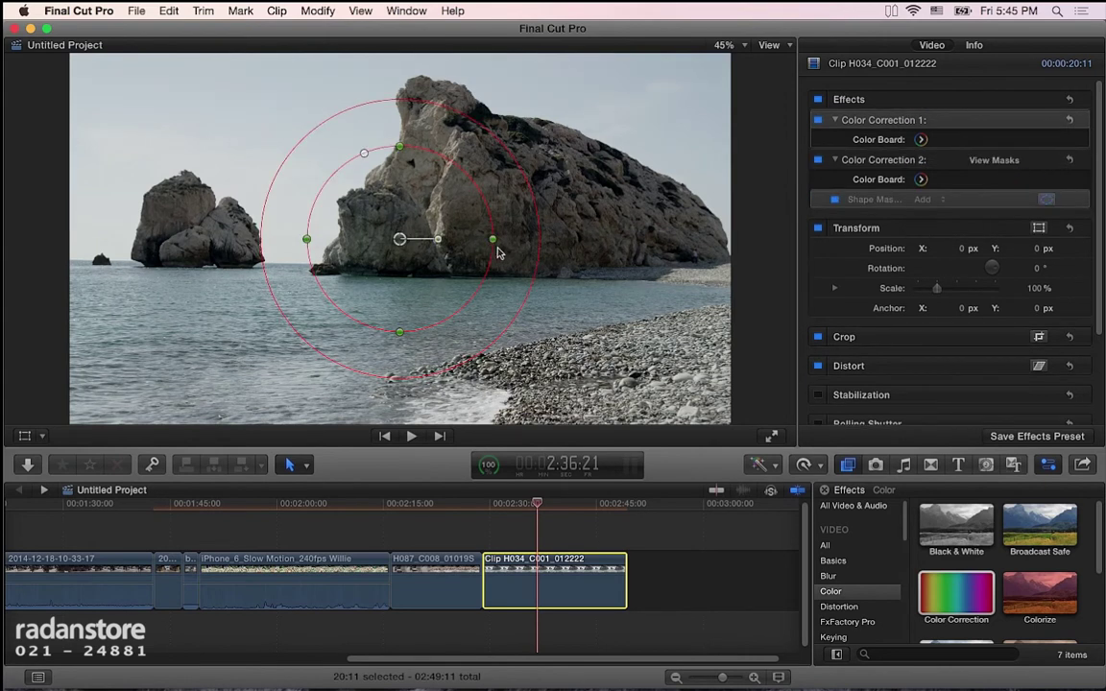
{"action": "left_click_drag", "start_coordinate": [492, 240], "coordinate": [540, 240]}
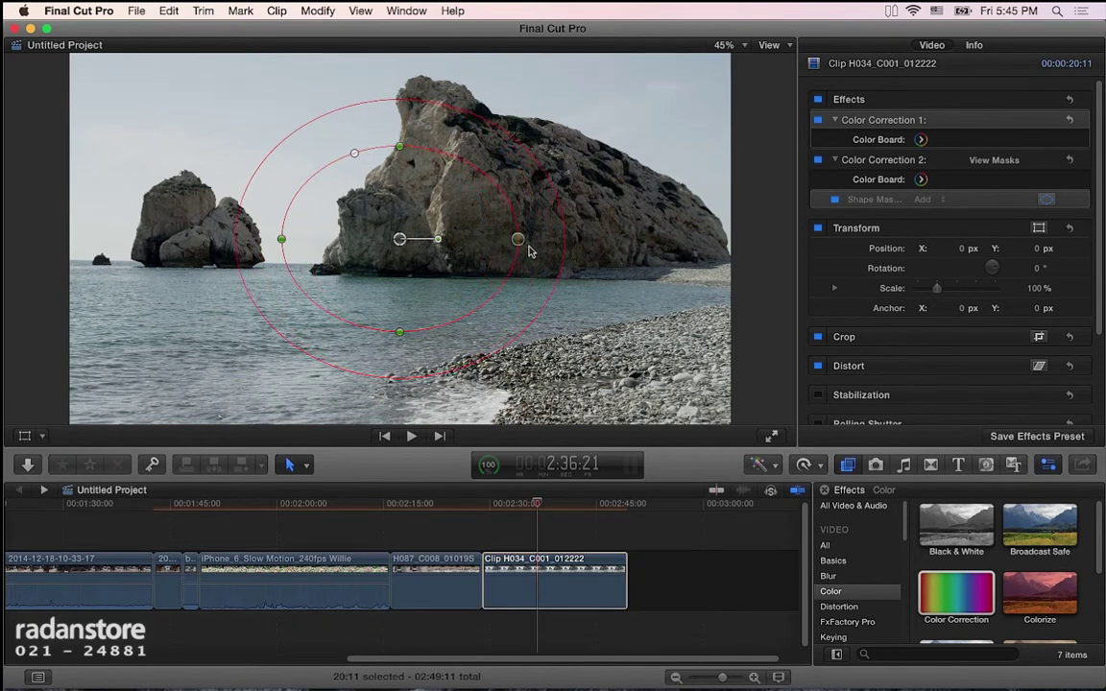
{"action": "left_click_drag", "start_coordinate": [346, 153], "coordinate": [324, 154]}
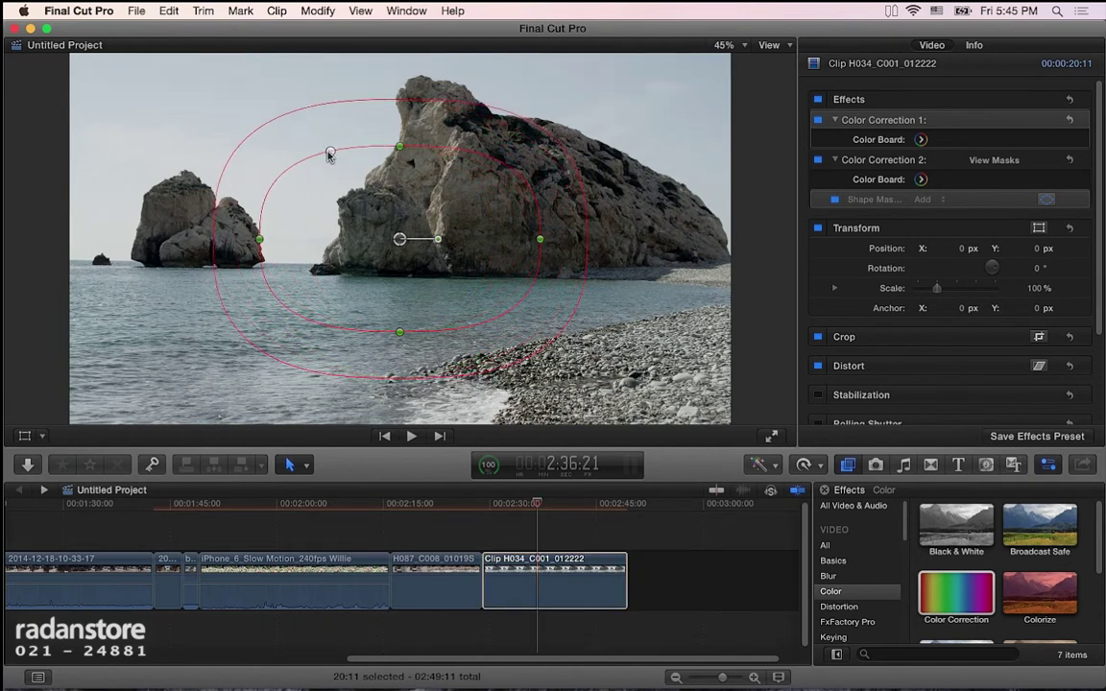
Broaden the mask's feather, narrow its inner shape, shift it right and square its corners.
{"action": "left_click_drag", "start_coordinate": [485, 106], "coordinate": [556, 106]}
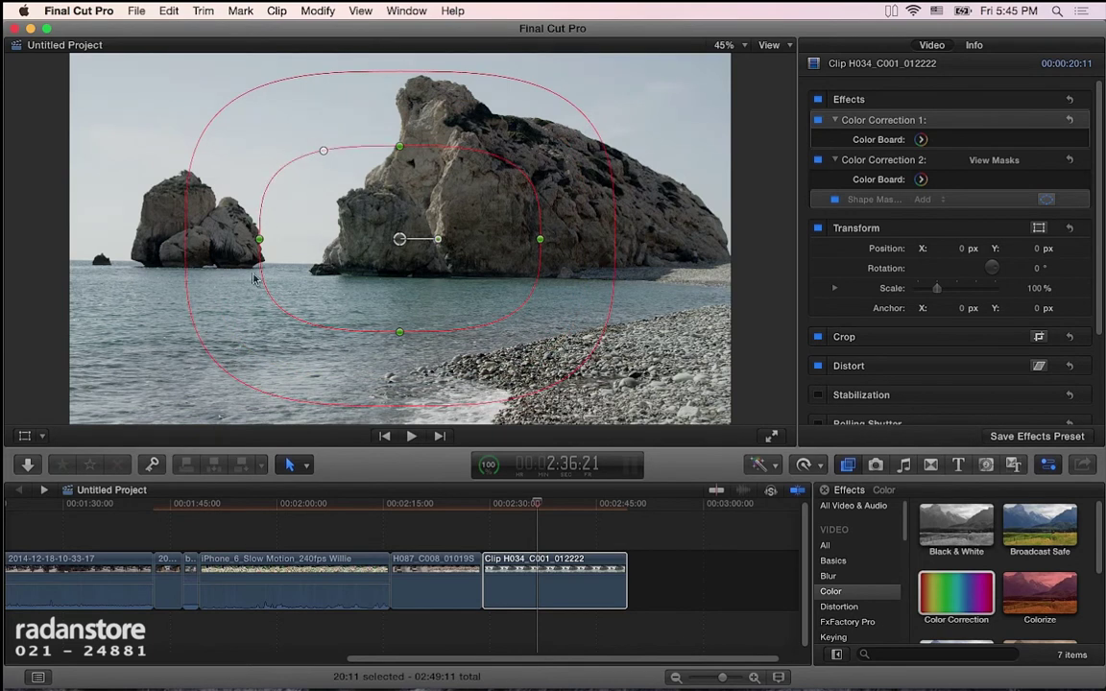
{"action": "mouse_move", "coordinate": [576, 273]}
{"action": "left_mouse_down"}
{"action": "mouse_move", "coordinate": [592, 277]}
{"action": "mouse_move", "coordinate": [615, 214]}
{"action": "left_mouse_up"}
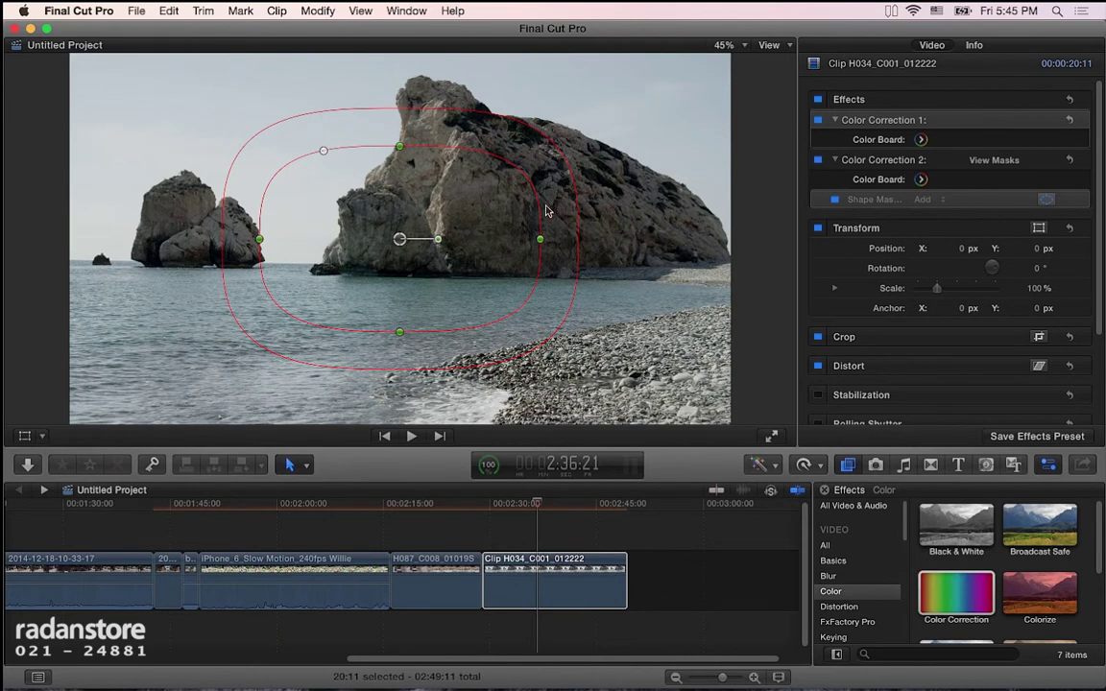
{"action": "mouse_move", "coordinate": [536, 244]}
{"action": "left_mouse_down"}
{"action": "mouse_move", "coordinate": [522, 244]}
{"action": "mouse_move", "coordinate": [587, 259]}
{"action": "left_mouse_up"}
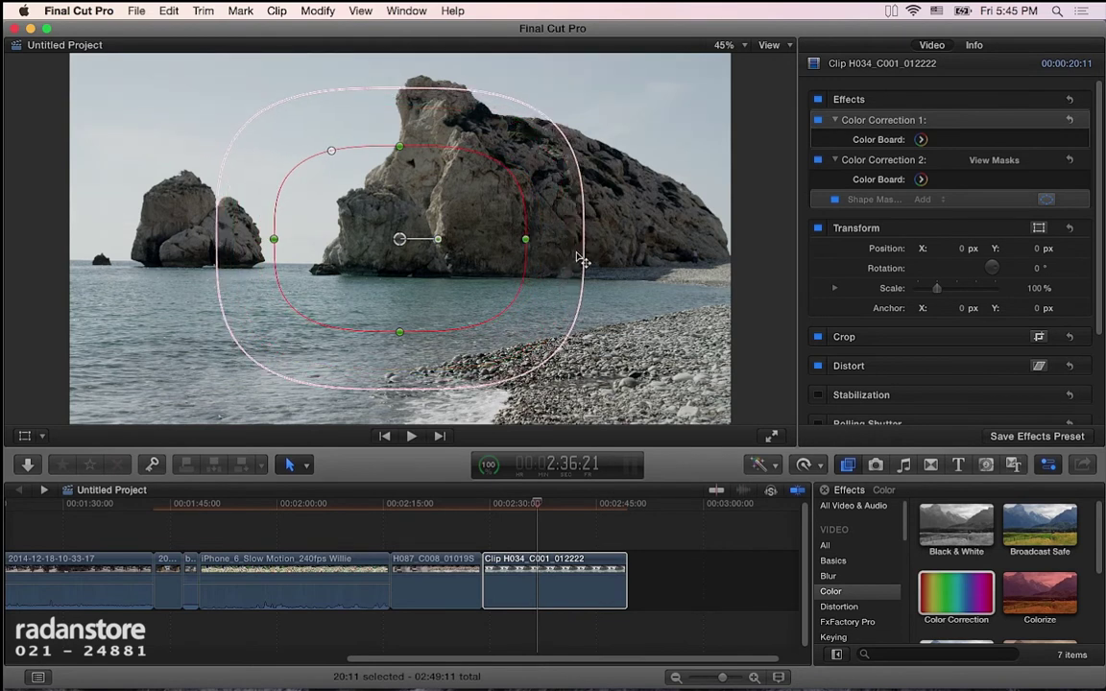
{"action": "left_click_drag", "start_coordinate": [374, 242], "coordinate": [441, 231]}
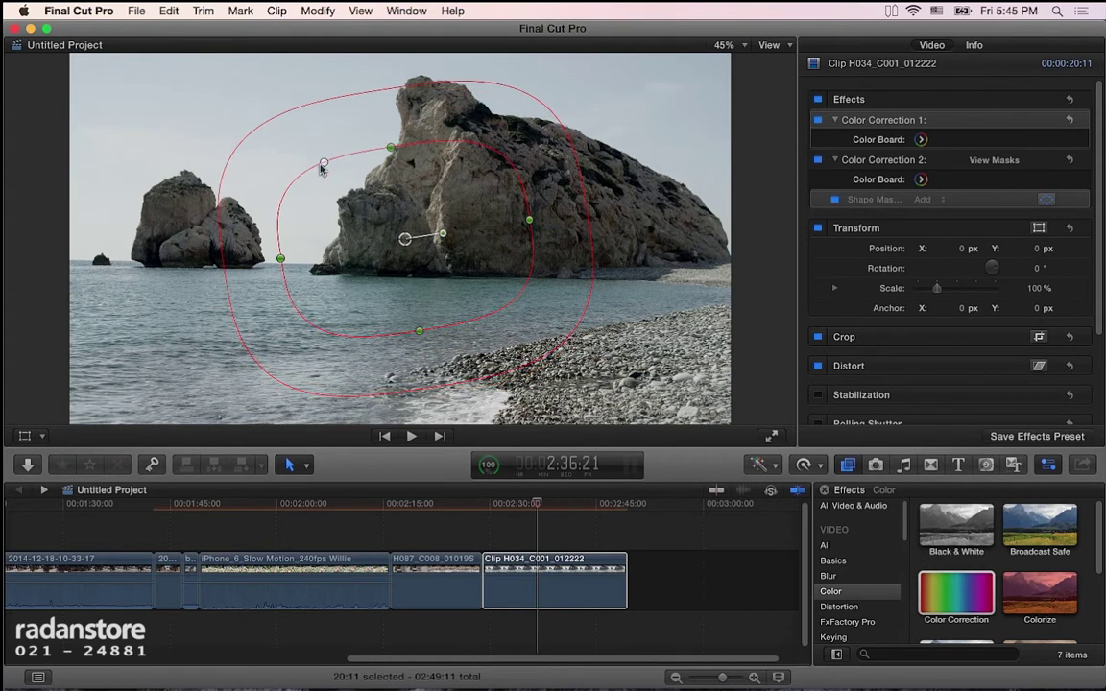
{"action": "mouse_move", "coordinate": [324, 162]}
{"action": "left_mouse_down"}
{"action": "mouse_move", "coordinate": [284, 168]}
{"action": "mouse_move", "coordinate": [364, 167]}
{"action": "mouse_move", "coordinate": [318, 171]}
{"action": "left_mouse_up"}
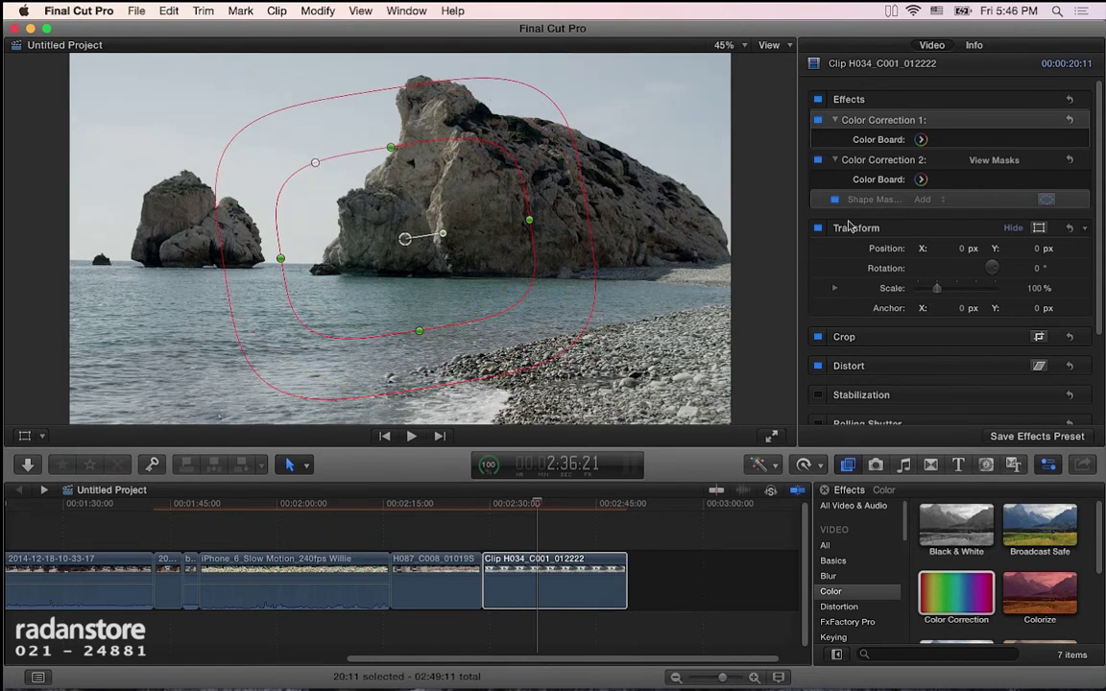
Move the mask up-left over the smaller rocks and lower Global exposure inside it to -44%.
{"action": "left_click", "coordinate": [921, 180]}
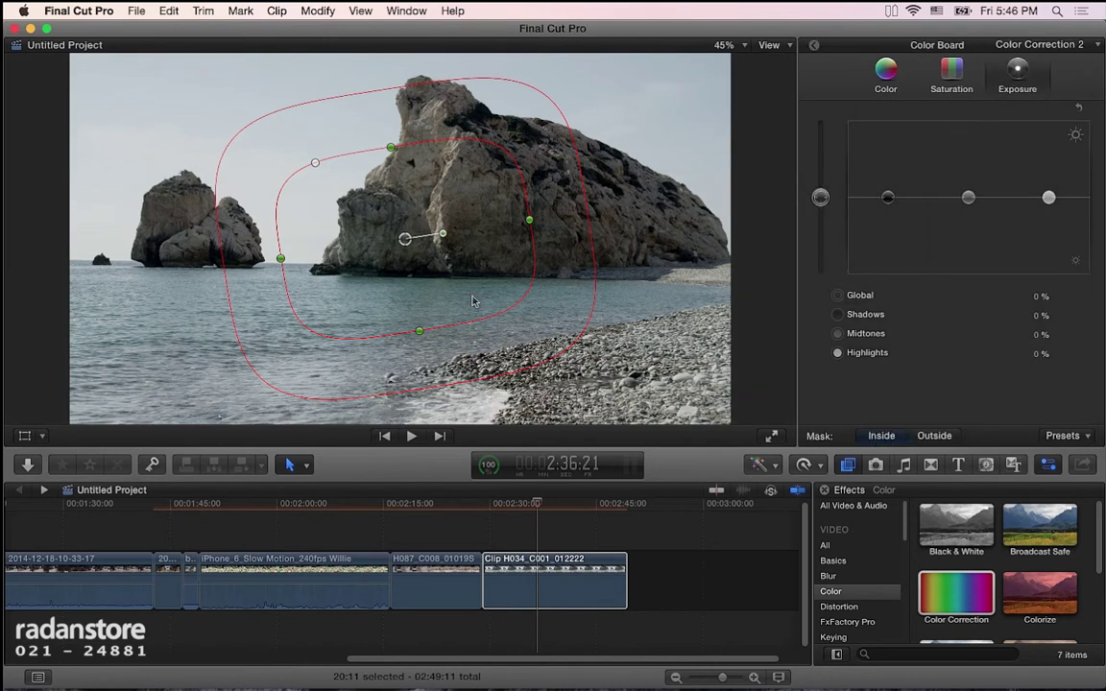
{"action": "left_click_drag", "start_coordinate": [506, 348], "coordinate": [529, 344]}
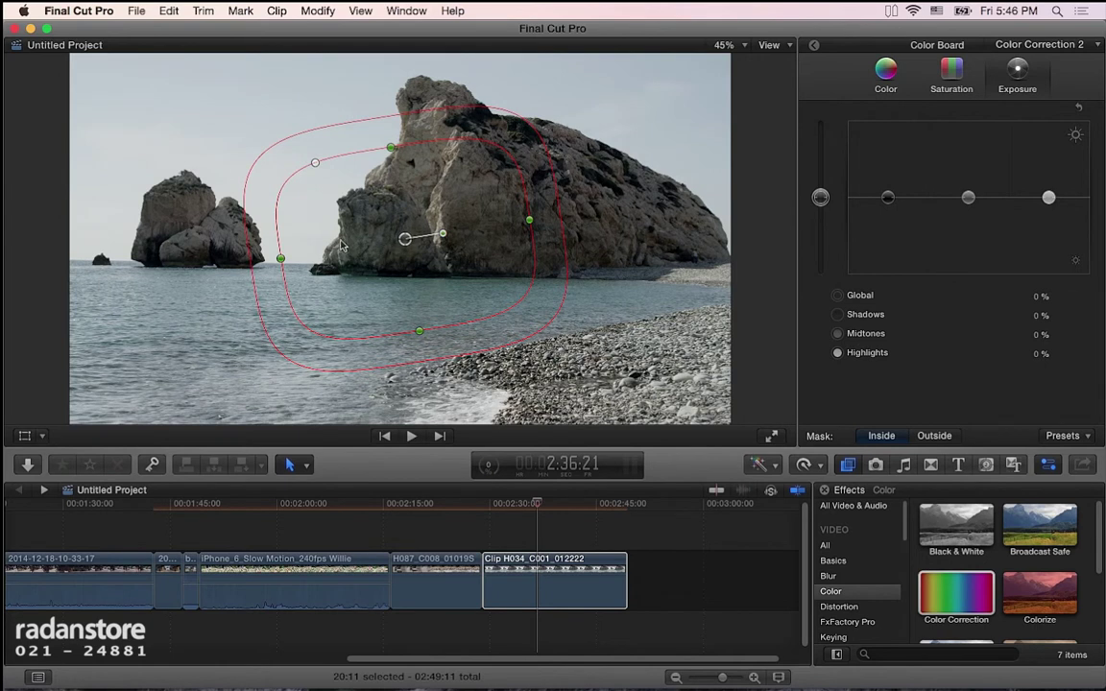
{"action": "left_click_drag", "start_coordinate": [401, 245], "coordinate": [321, 227]}
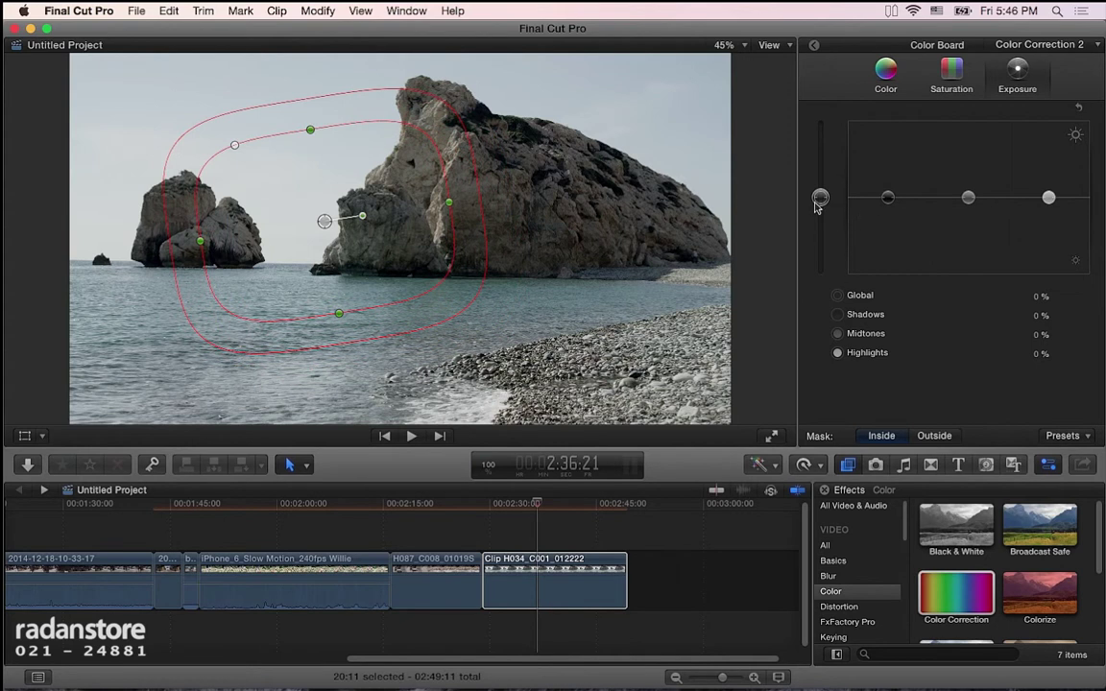
{"action": "left_click_drag", "start_coordinate": [819, 197], "coordinate": [818, 241]}
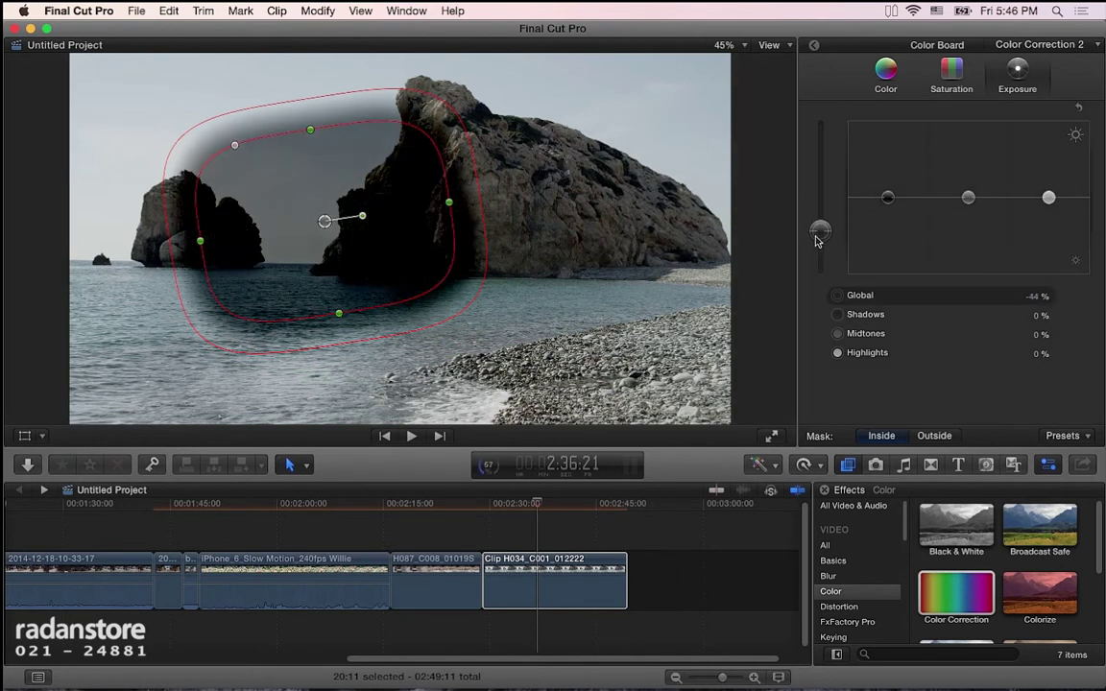
Switch the mask to Outside, darken the outside to -30% Global exposure, and readjust the feather.
{"action": "left_click", "coordinate": [1078, 106]}
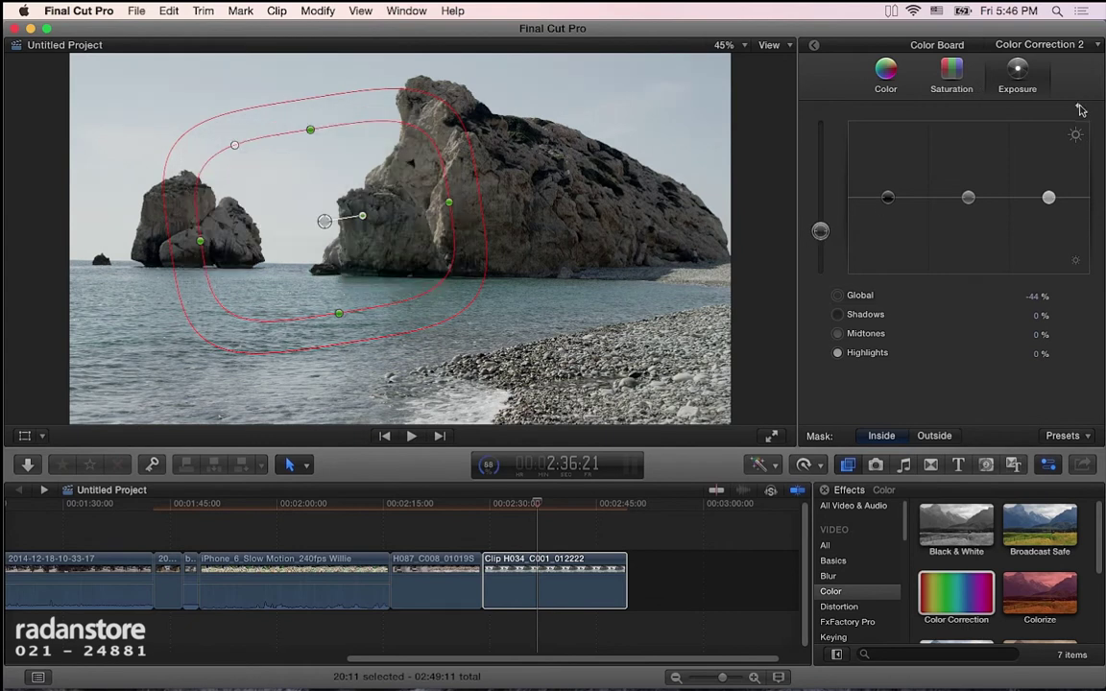
{"action": "left_click", "coordinate": [933, 435]}
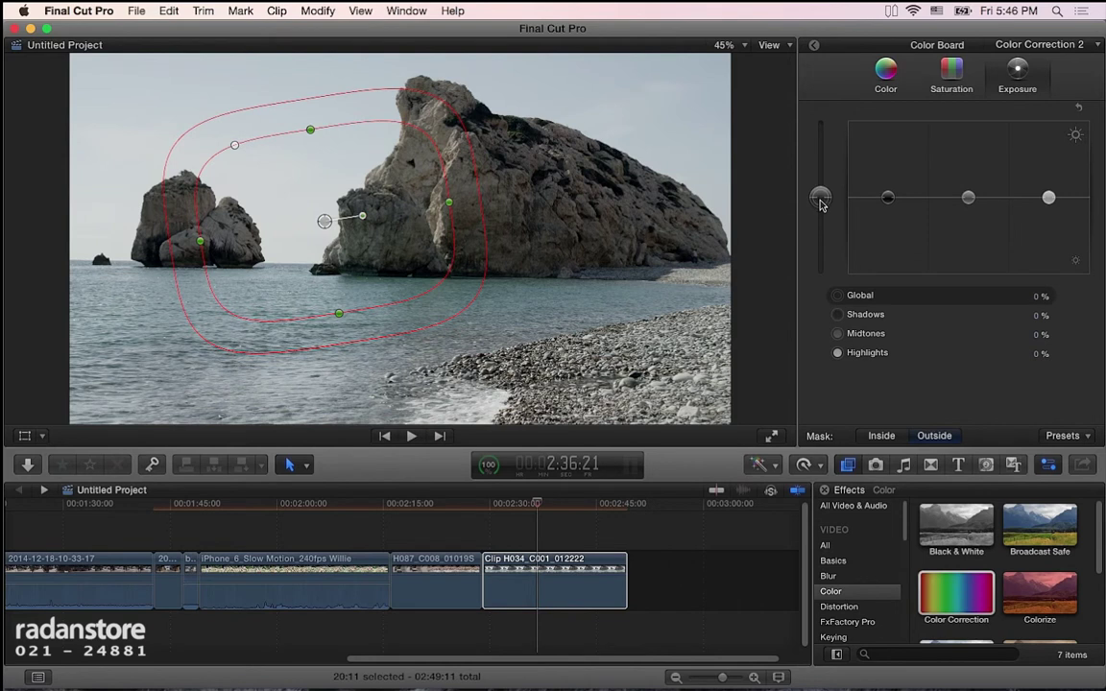
{"action": "left_click_drag", "start_coordinate": [819, 197], "coordinate": [821, 217]}
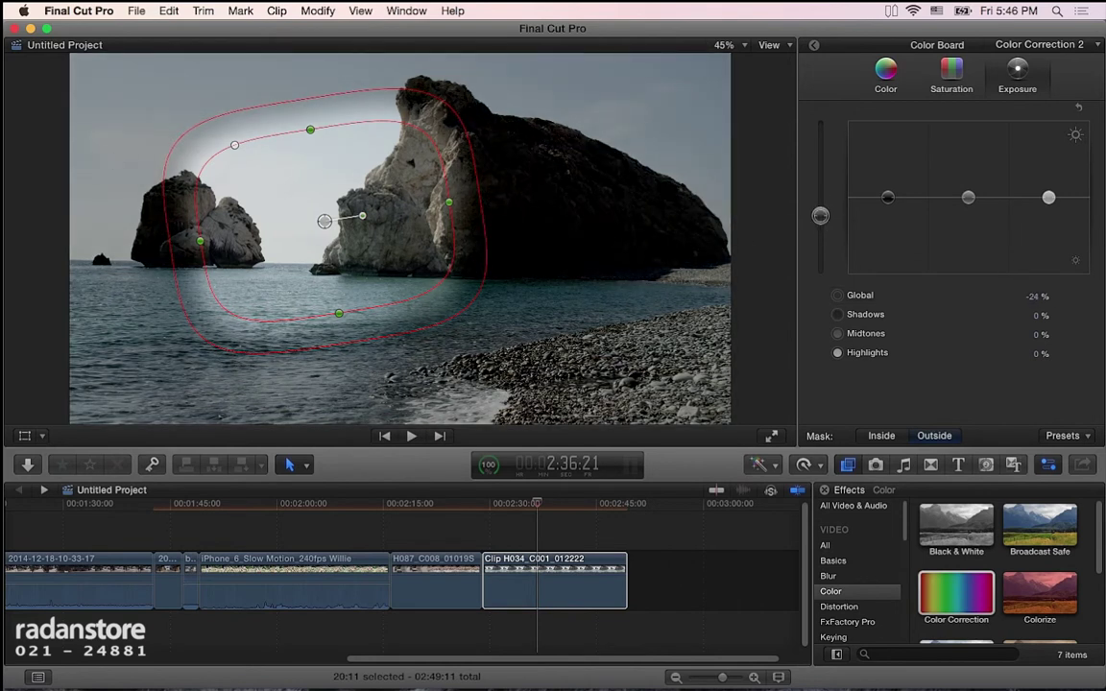
{"action": "left_click", "coordinate": [1082, 111]}
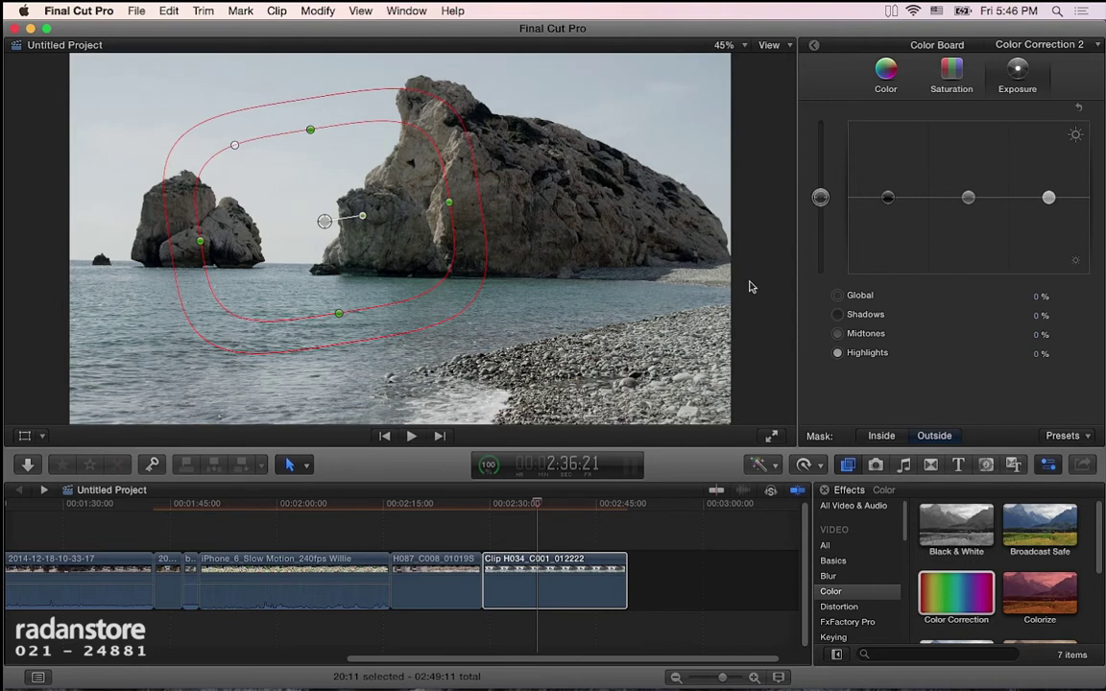
{"action": "left_click_drag", "start_coordinate": [824, 202], "coordinate": [829, 226]}
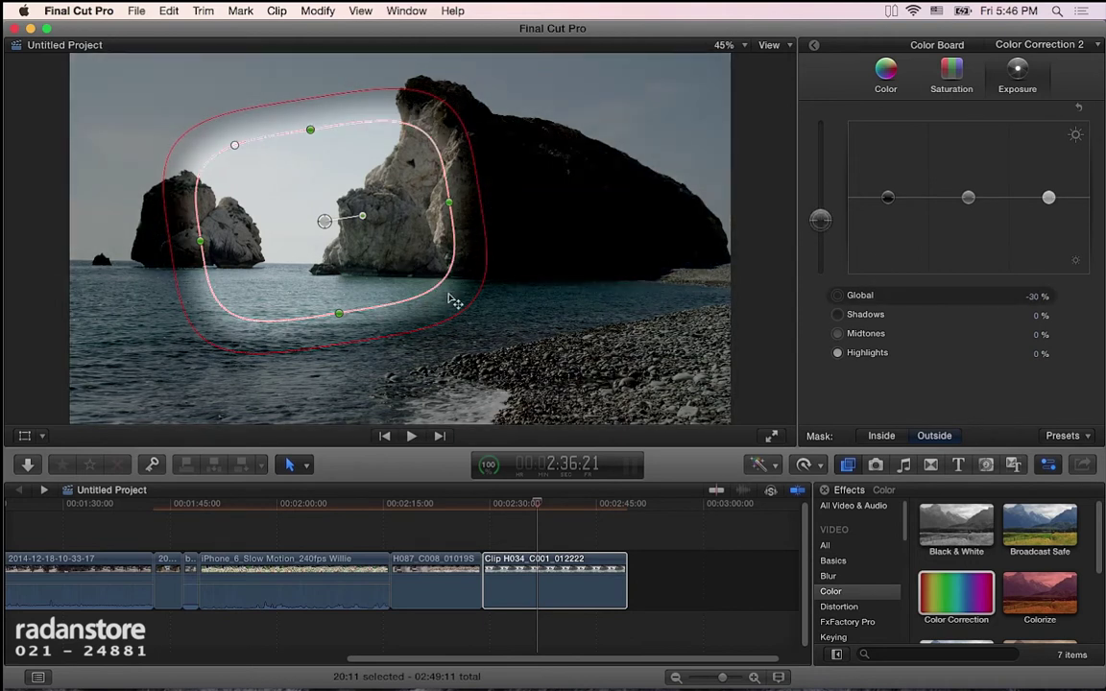
{"action": "left_click_drag", "start_coordinate": [478, 312], "coordinate": [433, 295]}
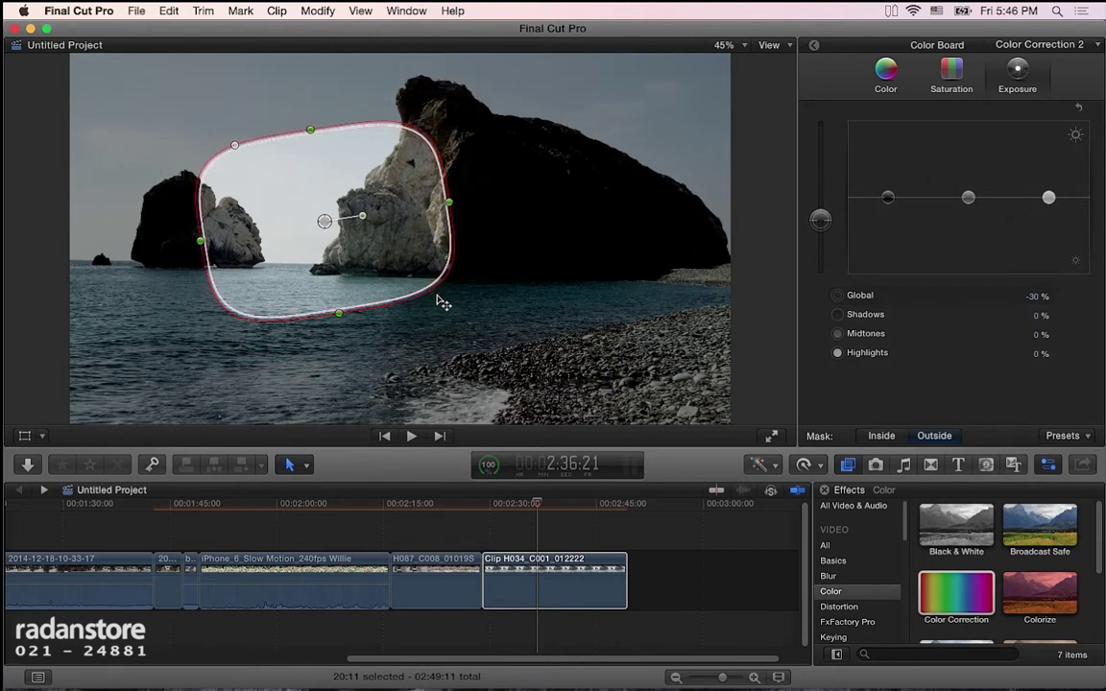
{"action": "left_click_drag", "start_coordinate": [436, 299], "coordinate": [447, 307]}
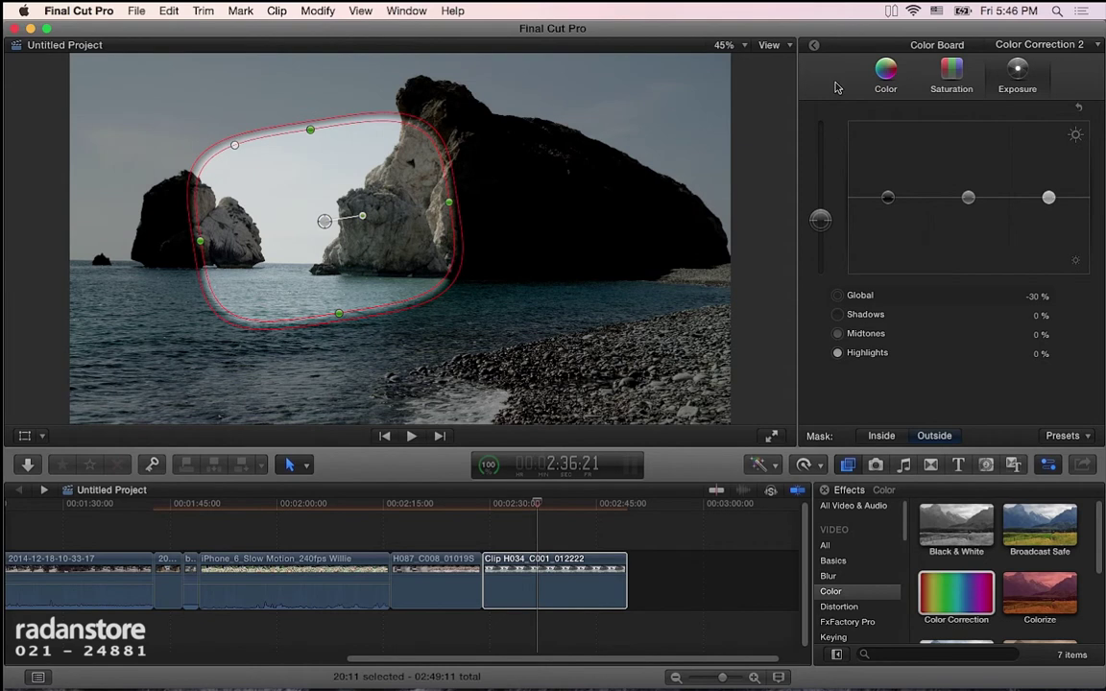
Review both colour corrections and confirm Color Correction 2's -30% outside exposure setting.
{"action": "key", "text": "super+6"}
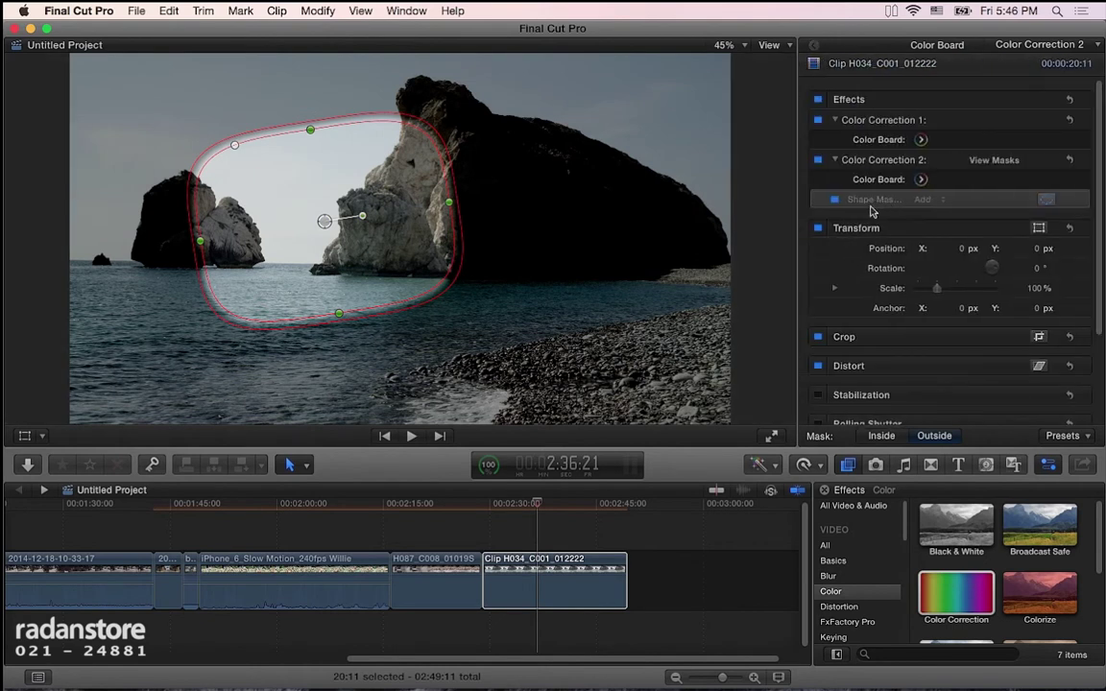
{"action": "left_click", "coordinate": [873, 128]}
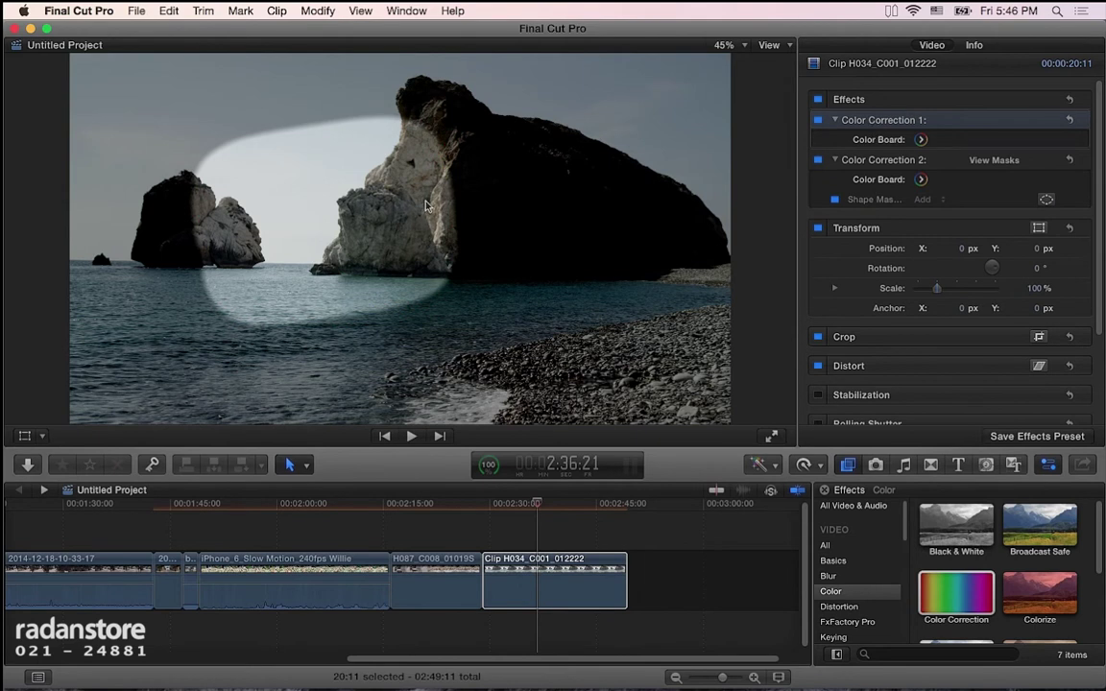
{"action": "left_click", "coordinate": [888, 178]}
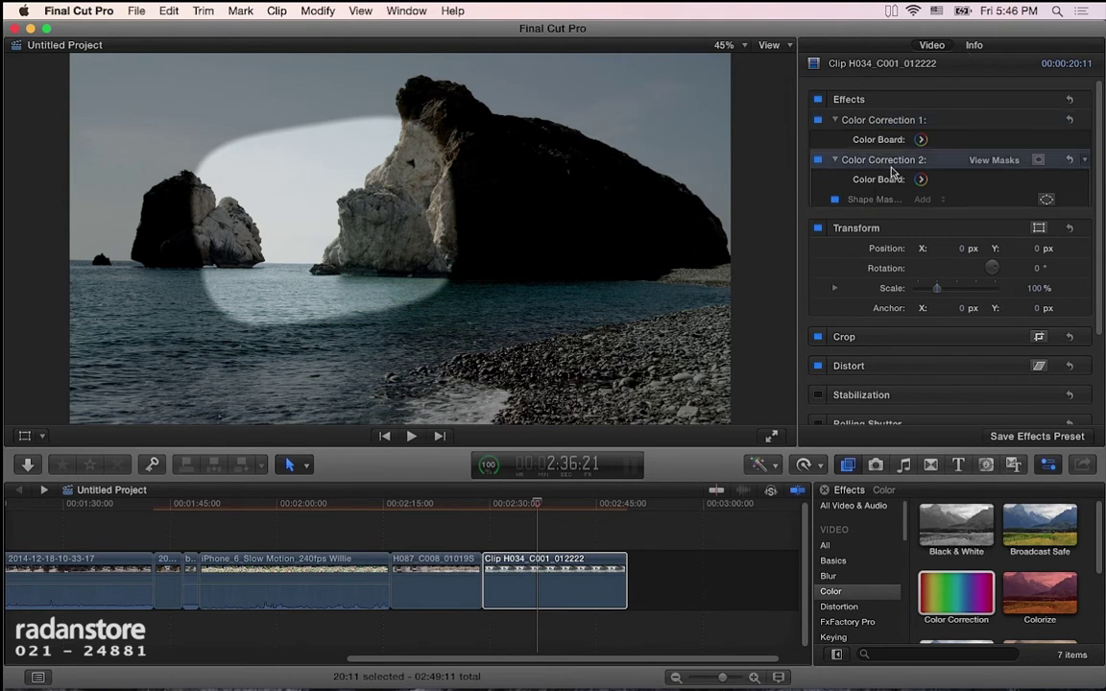
{"action": "left_click", "coordinate": [920, 181]}
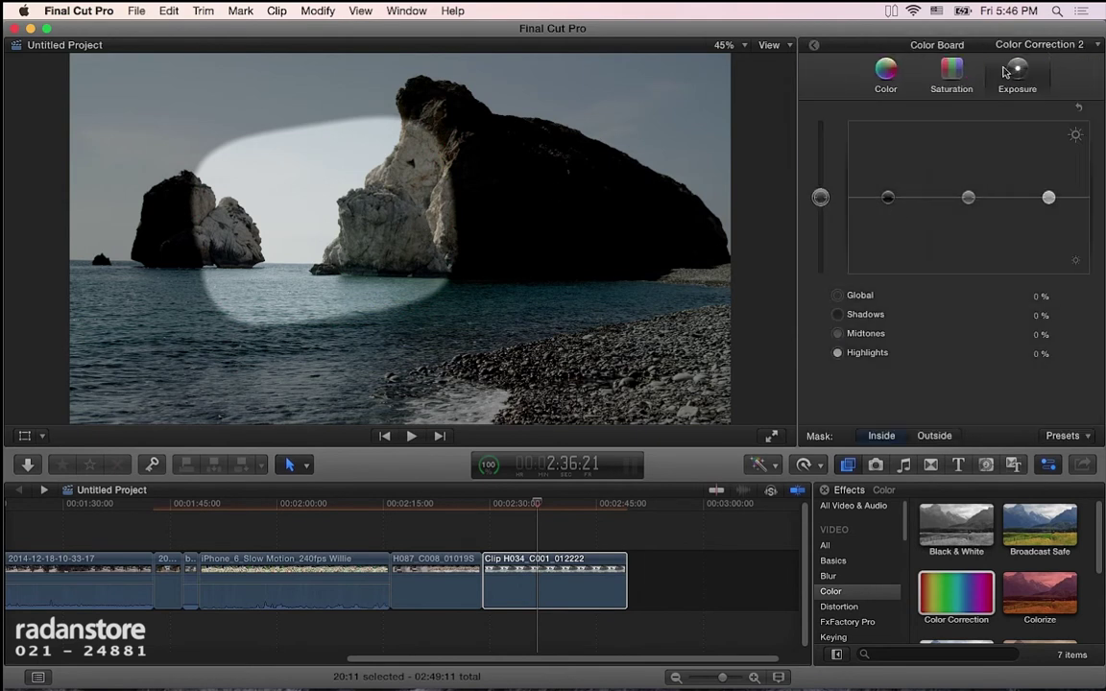
{"action": "left_click", "coordinate": [933, 435]}
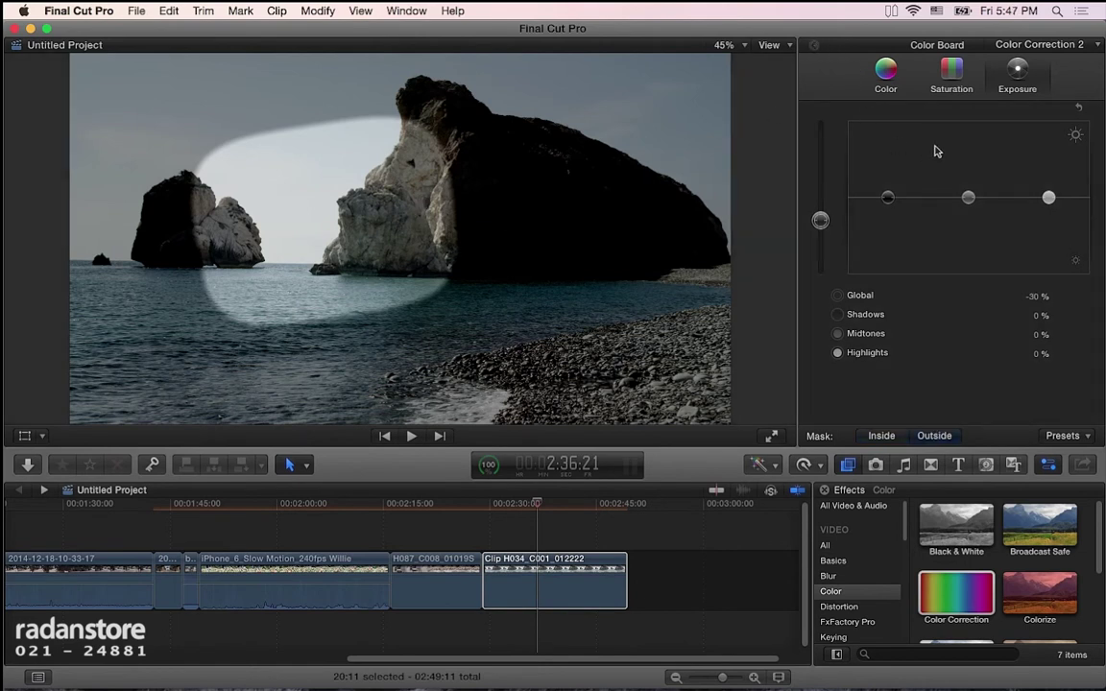
Preview Color Correction 2's mask as a black-and-white matte, then restore the normal view.
{"action": "key", "text": "super+6"}
{"action": "left_click", "coordinate": [989, 162]}
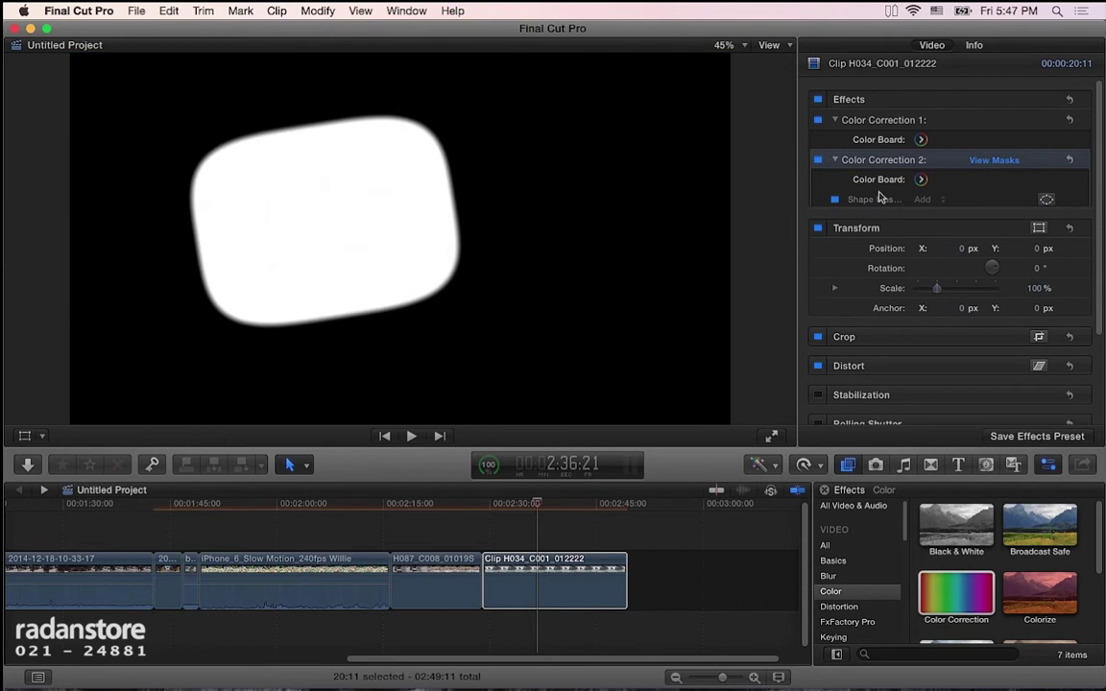
{"action": "left_click", "coordinate": [1037, 160]}
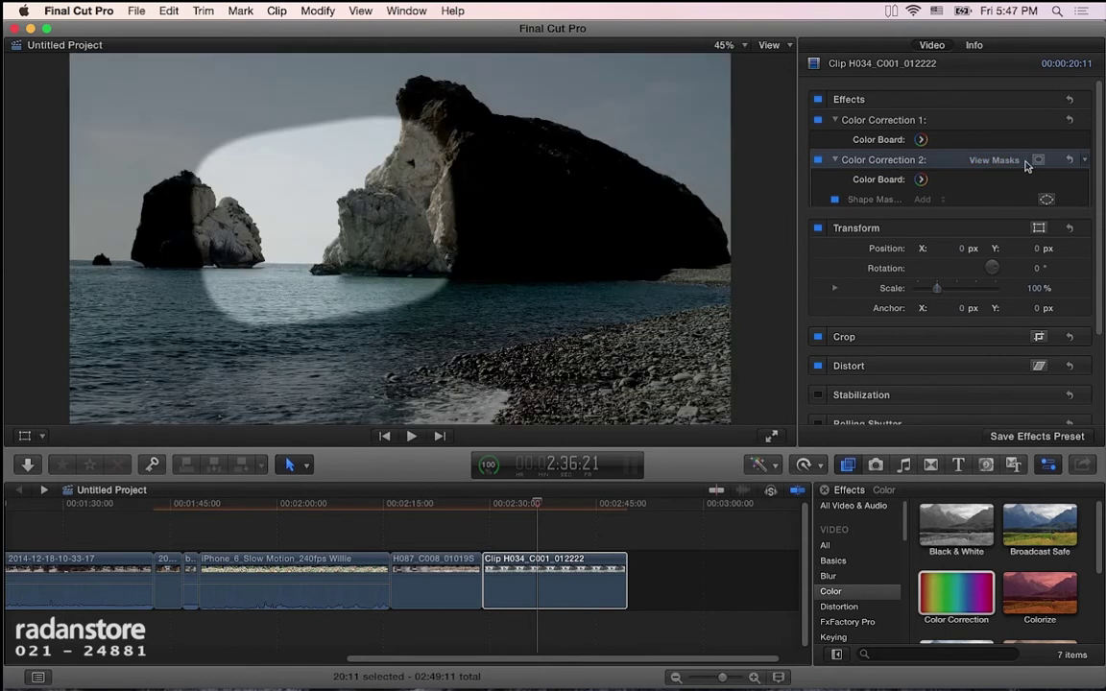
{"action": "left_click", "coordinate": [1053, 203]}
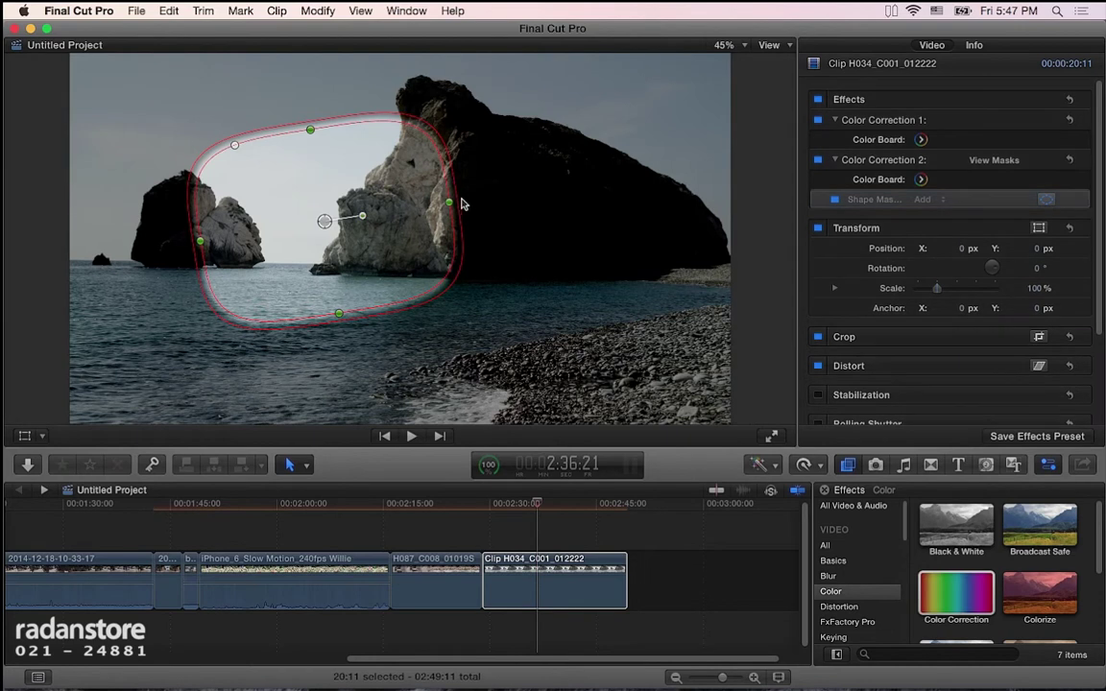
Narrow the shape mask, check it as a matte, and pull its soft outer edge inward.
{"action": "mouse_move", "coordinate": [455, 207]}
{"action": "left_mouse_down"}
{"action": "mouse_move", "coordinate": [453, 264]}
{"action": "mouse_move", "coordinate": [572, 309]}
{"action": "left_mouse_up"}
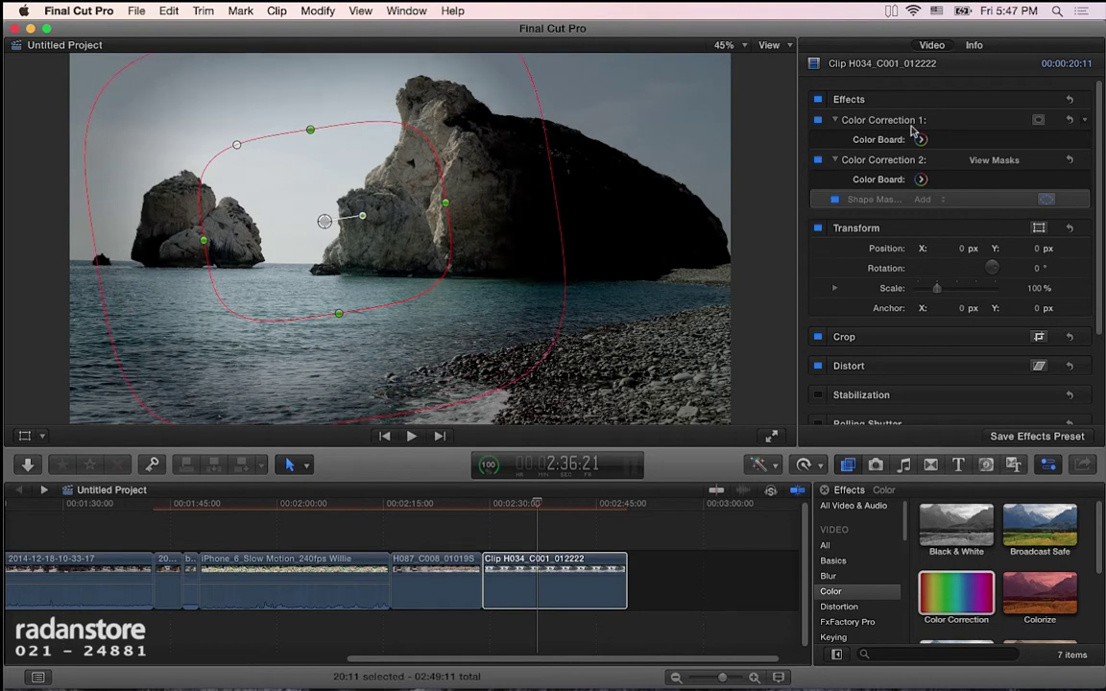
{"action": "left_click", "coordinate": [1047, 199]}
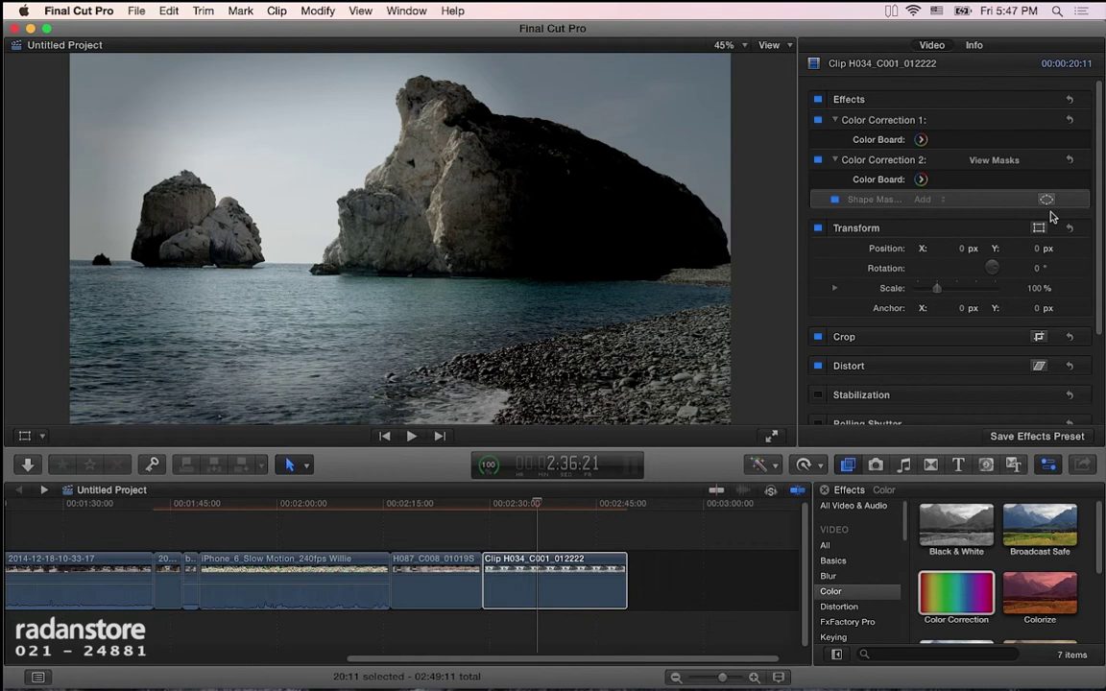
{"action": "mouse_move", "coordinate": [1052, 207]}
{"action": "left_click", "coordinate": [1012, 160]}
{"action": "left_click", "coordinate": [1020, 163]}
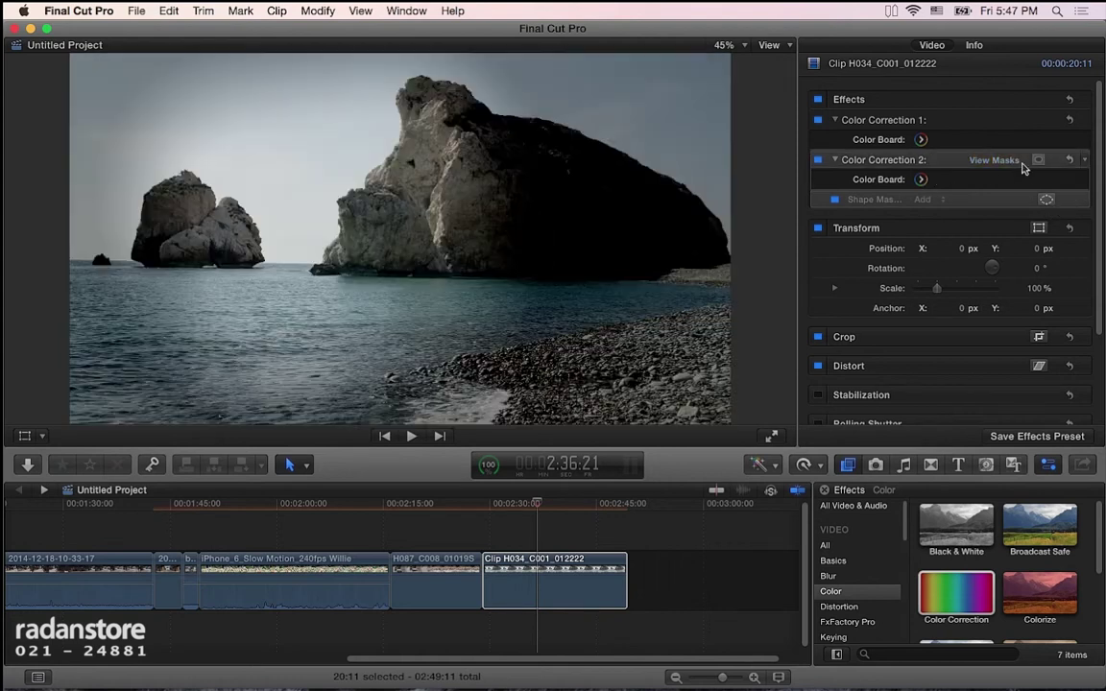
{"action": "left_click", "coordinate": [1046, 200]}
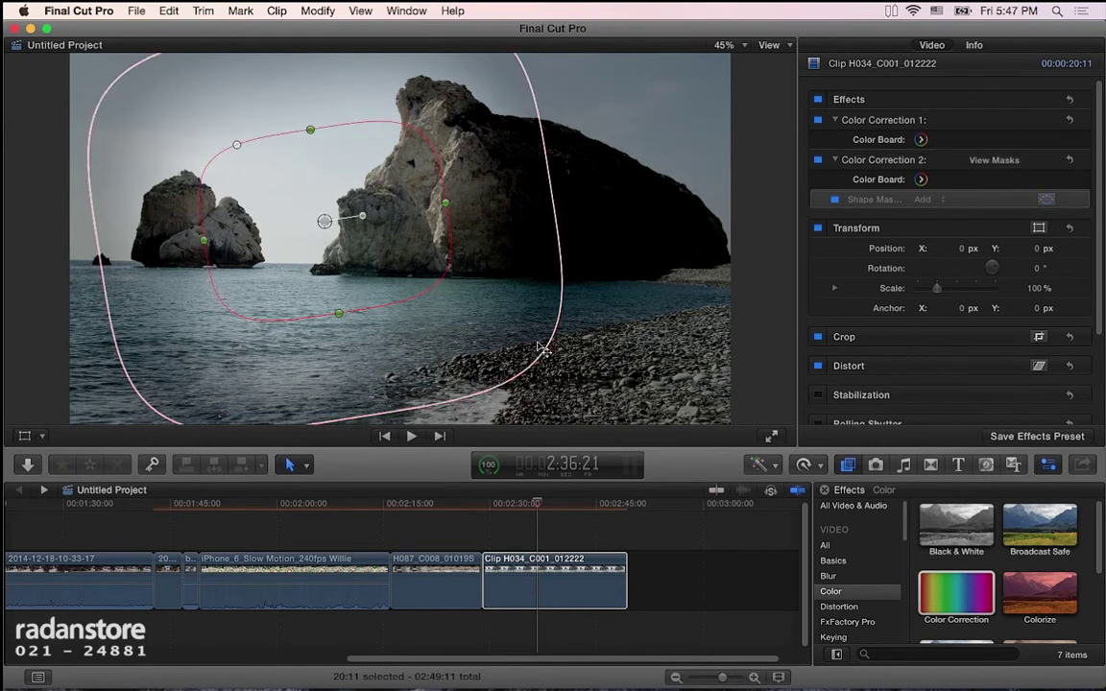
{"action": "left_click_drag", "start_coordinate": [553, 363], "coordinate": [526, 328]}
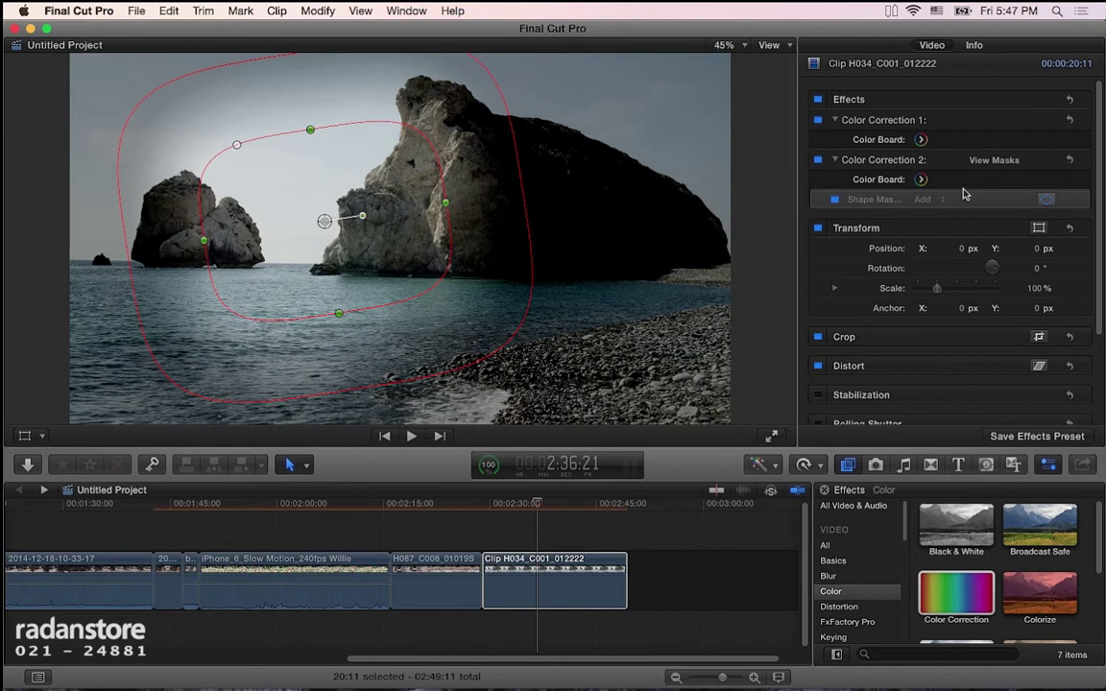
Reset Color Correction 2 and reshape its mask into a wide rounded rectangle moved up-left.
{"action": "left_click", "coordinate": [1070, 162]}
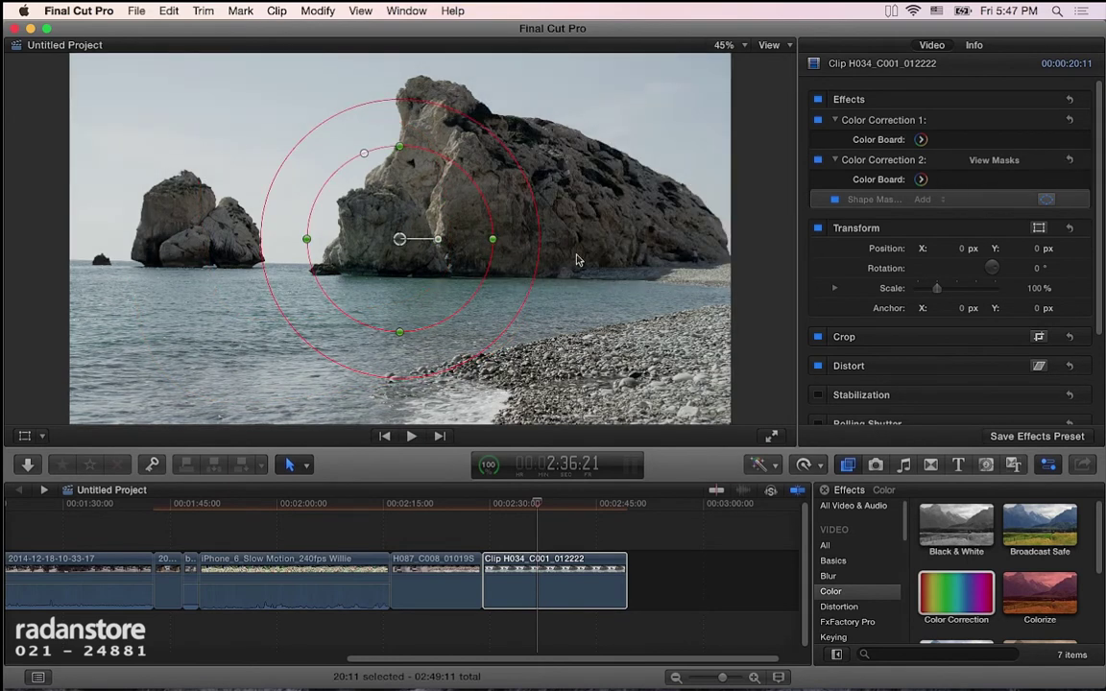
{"action": "left_click_drag", "start_coordinate": [543, 261], "coordinate": [600, 261]}
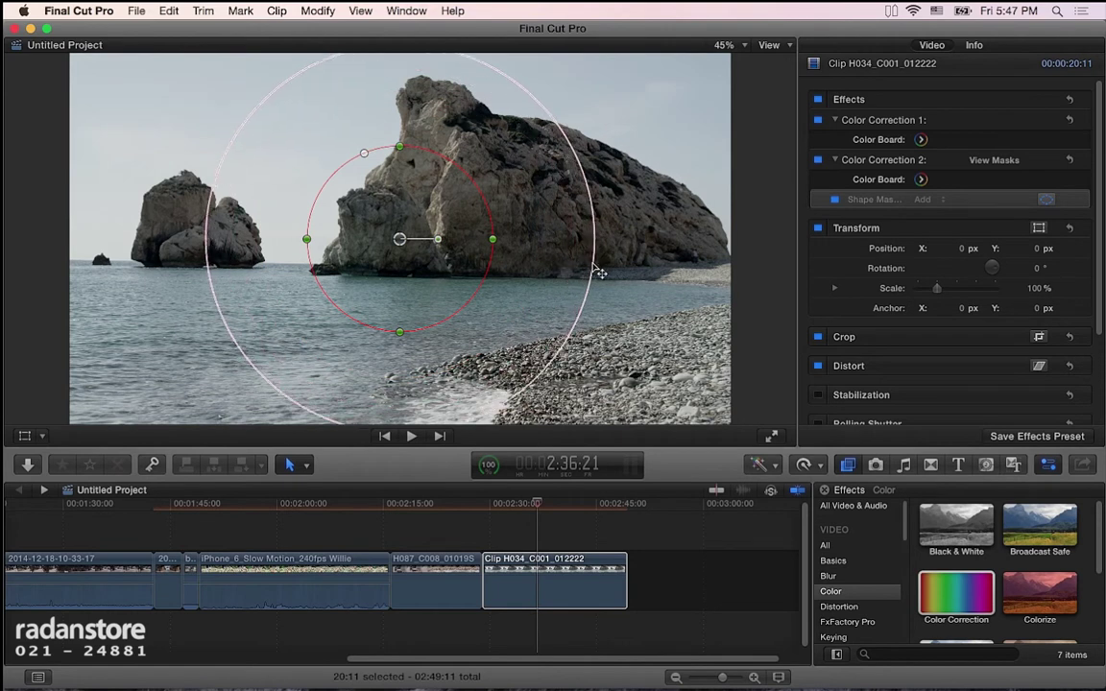
{"action": "left_click_drag", "start_coordinate": [493, 241], "coordinate": [541, 240]}
{"action": "left_click_drag", "start_coordinate": [361, 152], "coordinate": [301, 166]}
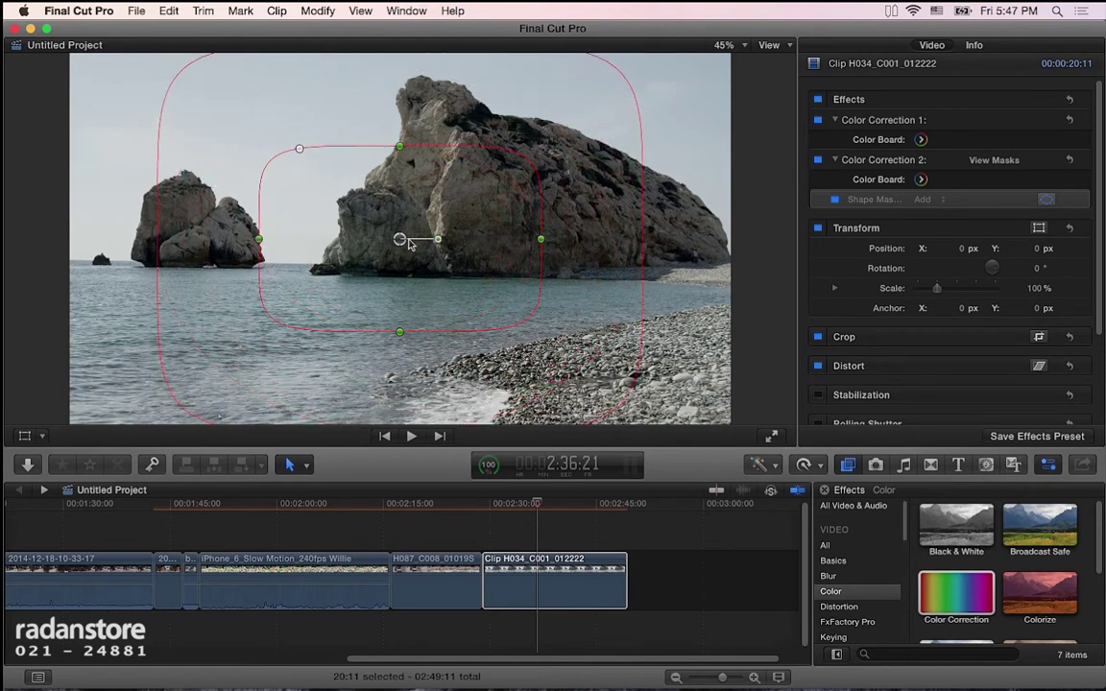
{"action": "mouse_move", "coordinate": [398, 230]}
{"action": "left_mouse_down"}
{"action": "mouse_move", "coordinate": [373, 143]}
{"action": "mouse_move", "coordinate": [300, 51]}
{"action": "mouse_move", "coordinate": [271, 44]}
{"action": "left_mouse_up"}
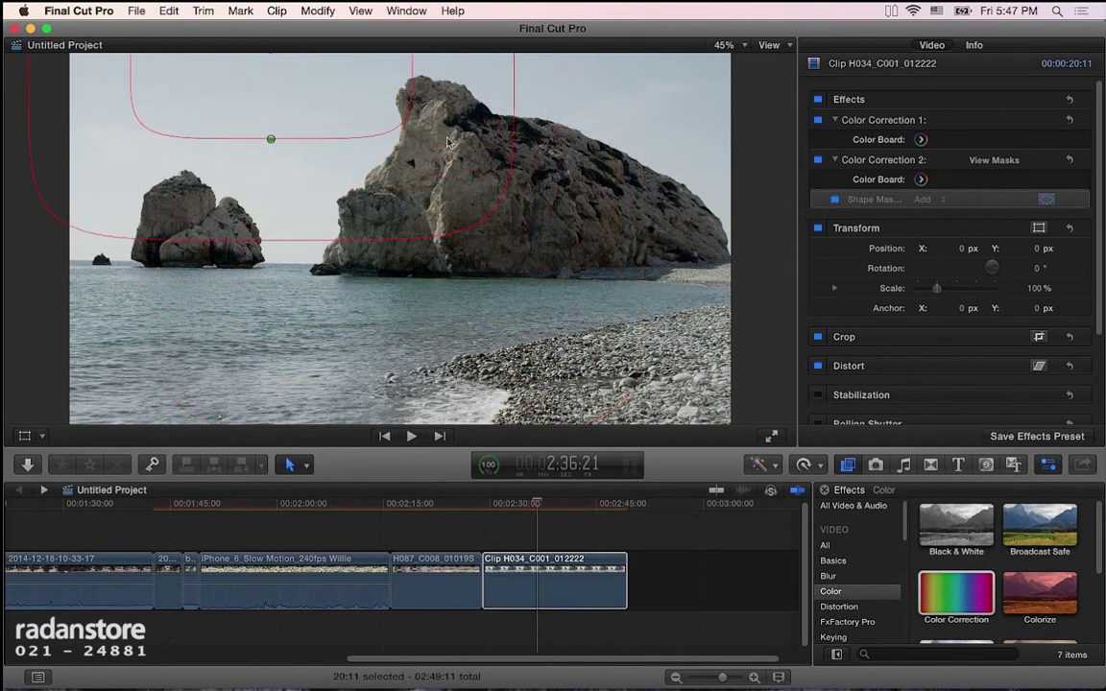
Stretch the mask into a wide band over the sky down to the horizon, then open the Color Board's Color tab.
{"action": "left_click_drag", "start_coordinate": [344, 129], "coordinate": [338, 169]}
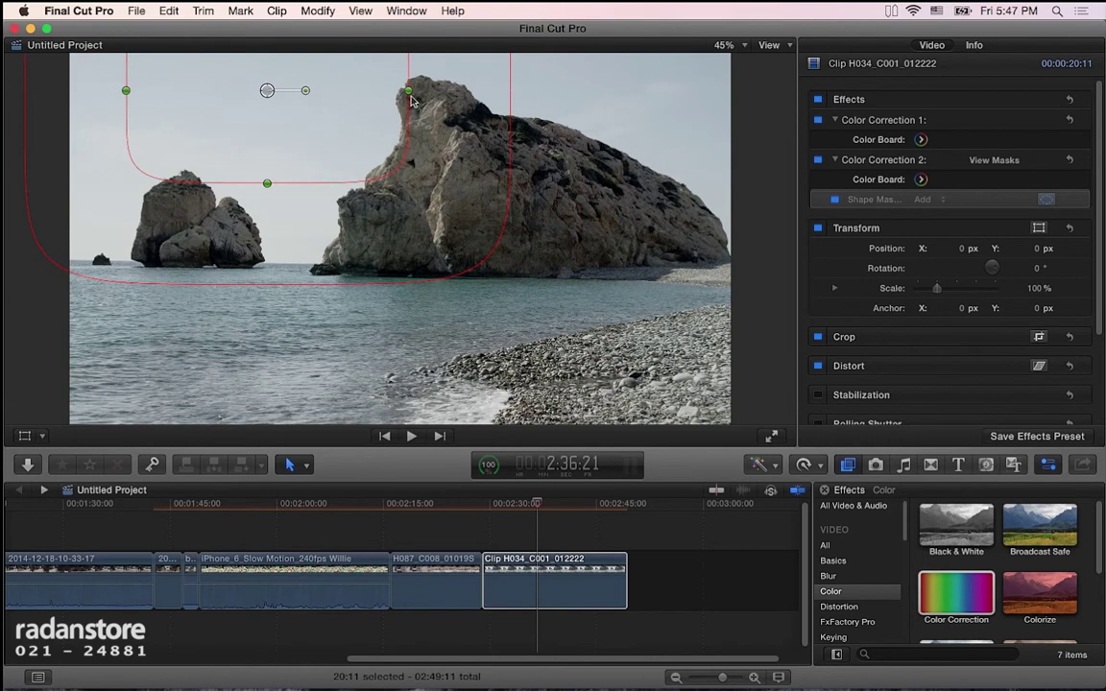
{"action": "mouse_move", "coordinate": [409, 91]}
{"action": "left_mouse_down"}
{"action": "mouse_move", "coordinate": [607, 91]}
{"action": "mouse_move", "coordinate": [740, 144]}
{"action": "left_mouse_up"}
{"action": "mouse_move", "coordinate": [266, 89]}
{"action": "left_mouse_down"}
{"action": "mouse_move", "coordinate": [291, 59]}
{"action": "mouse_move", "coordinate": [318, 66]}
{"action": "left_mouse_up"}
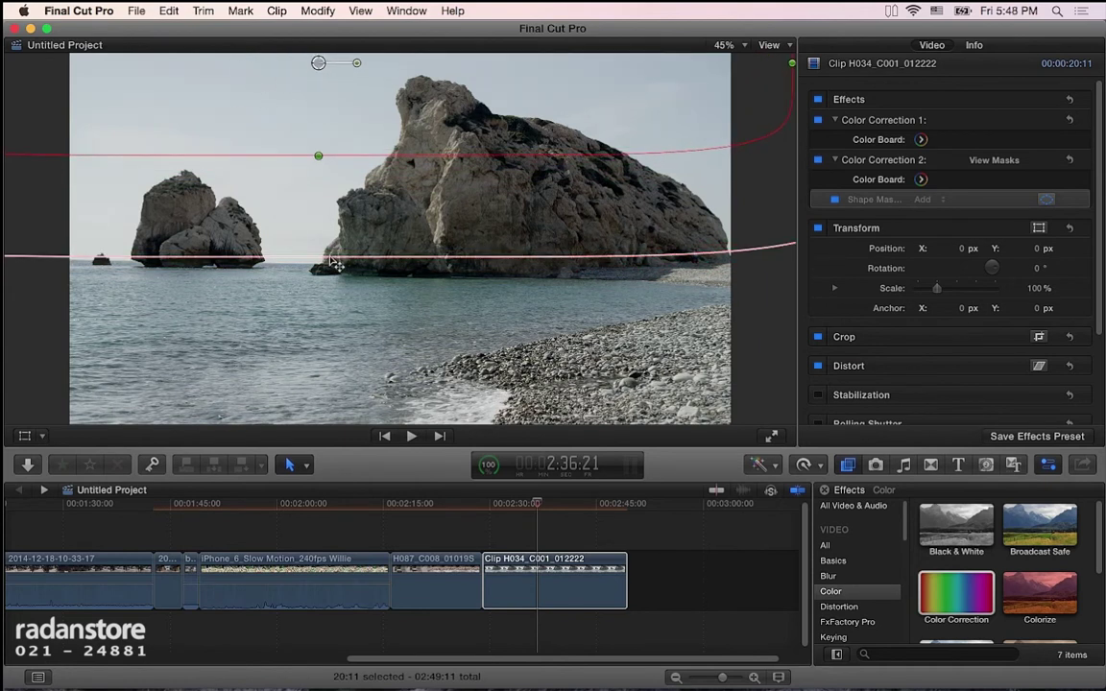
{"action": "left_click_drag", "start_coordinate": [331, 258], "coordinate": [333, 271]}
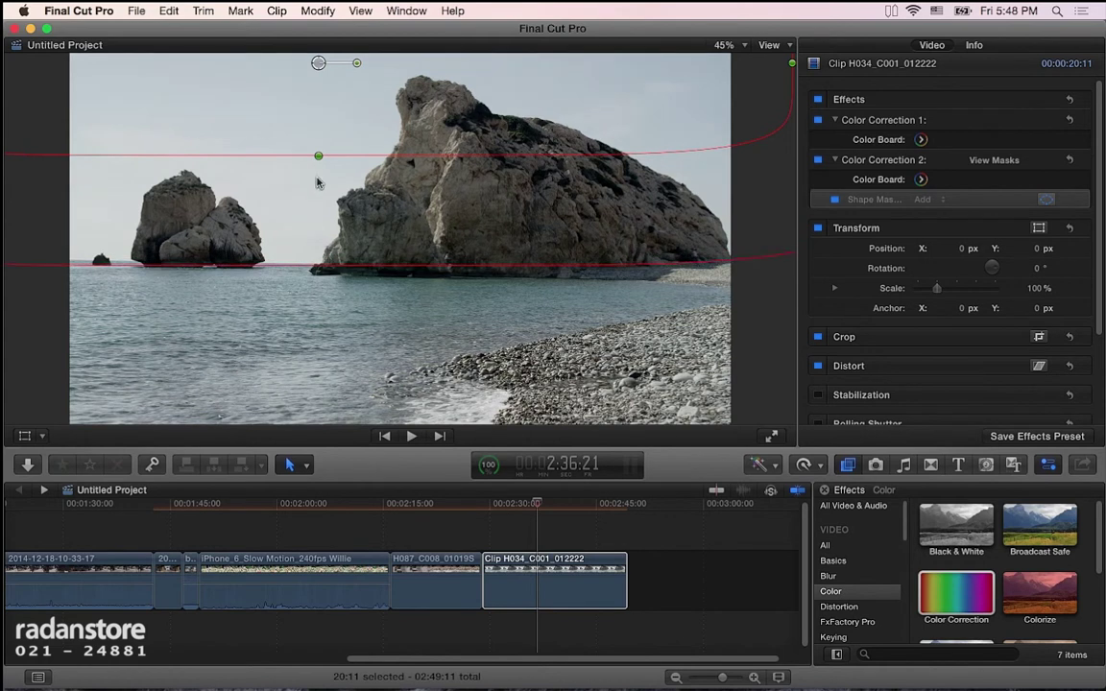
{"action": "left_click_drag", "start_coordinate": [317, 62], "coordinate": [400, 83]}
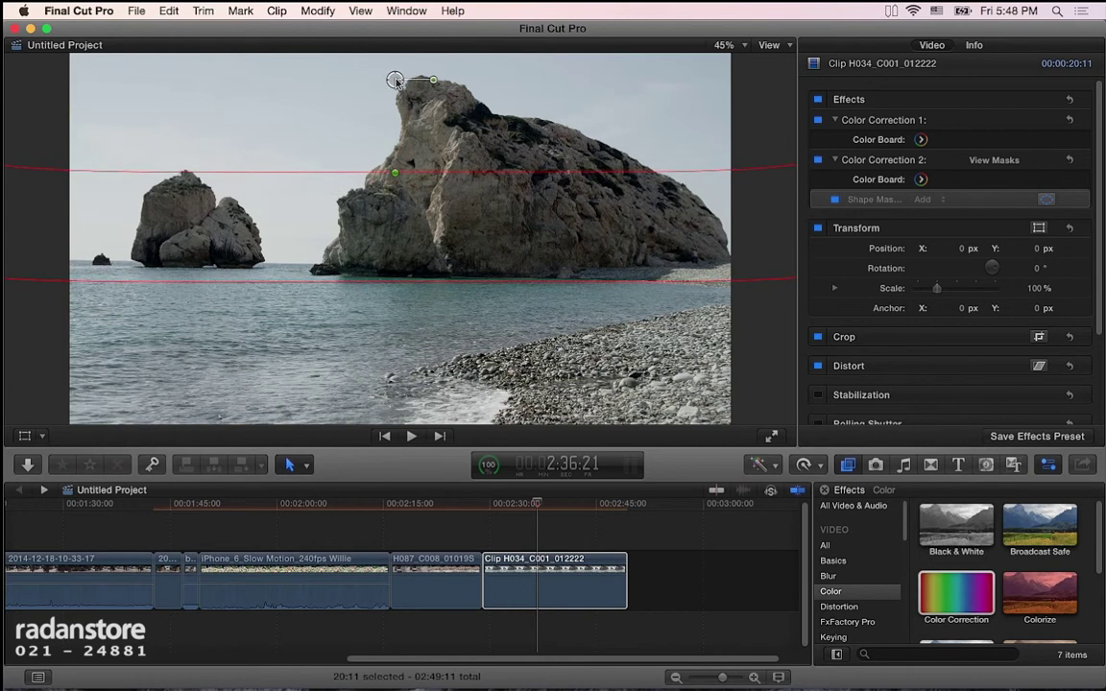
{"action": "left_click", "coordinate": [920, 180]}
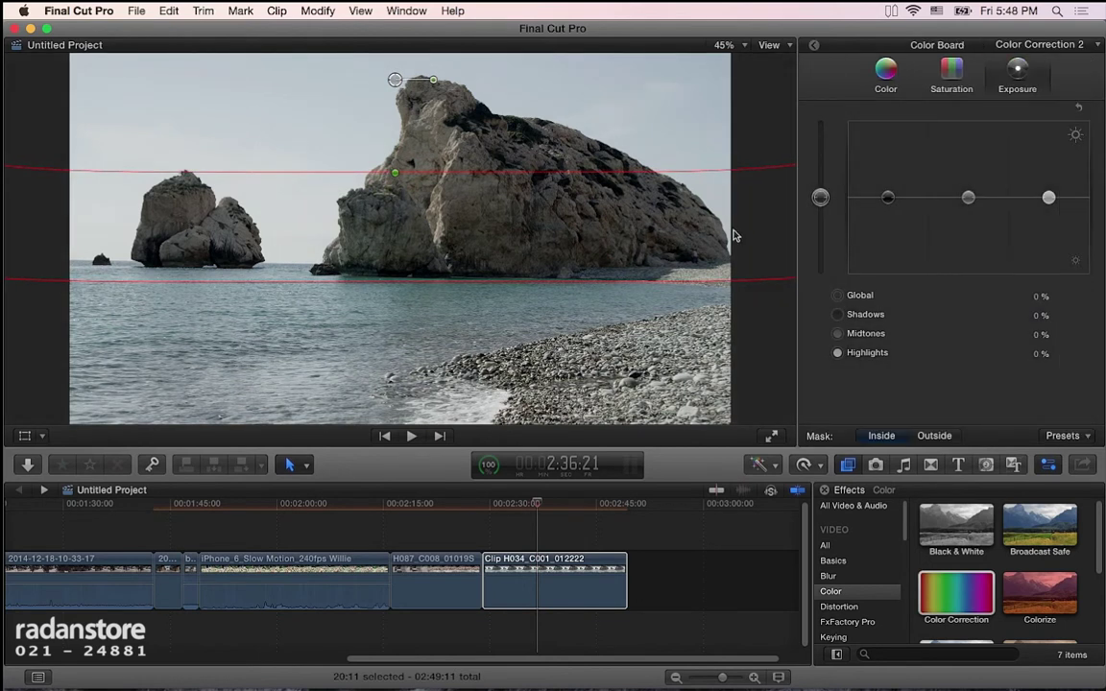
{"action": "left_click", "coordinate": [885, 72]}
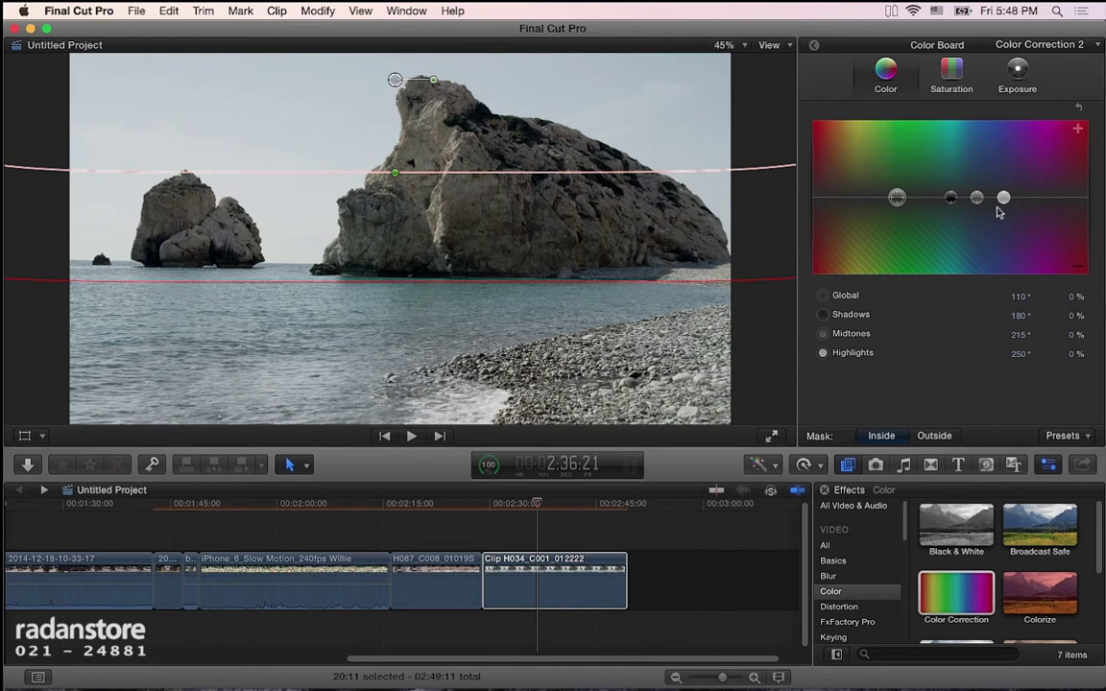
Tint the masked band blue (214°, 46%), set Global saturation to 8%, and nudge the mask down.
{"action": "mouse_move", "coordinate": [897, 198]}
{"action": "left_mouse_down"}
{"action": "mouse_move", "coordinate": [998, 170]}
{"action": "mouse_move", "coordinate": [979, 170]}
{"action": "left_mouse_up"}
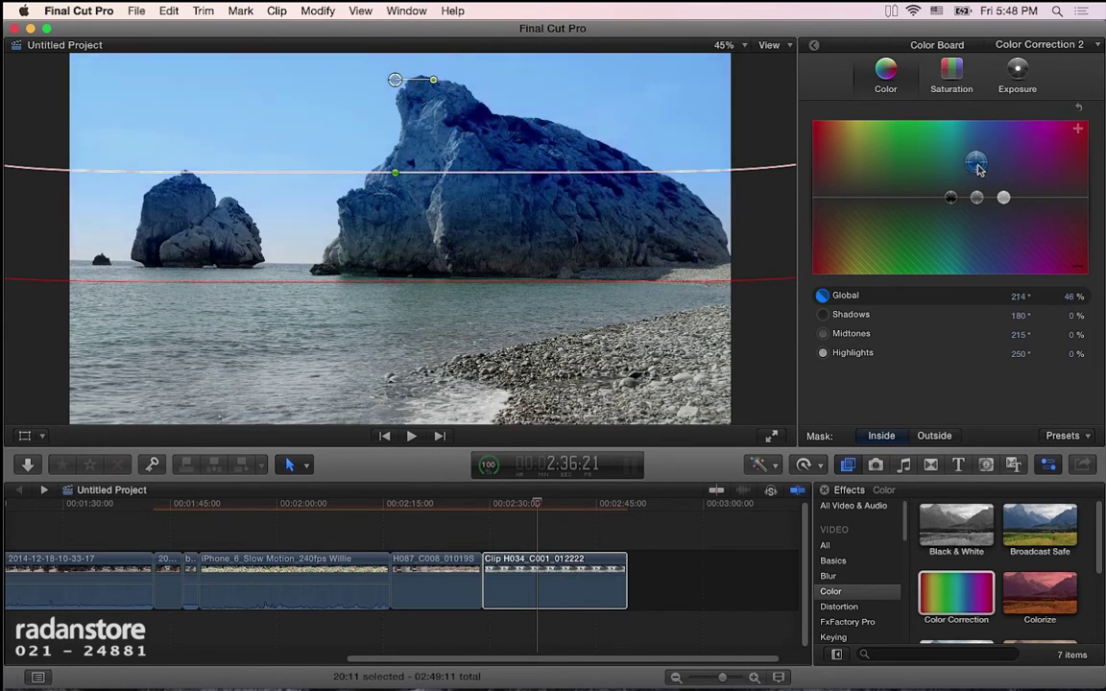
{"action": "left_click", "coordinate": [951, 71]}
{"action": "mouse_move", "coordinate": [819, 195]}
{"action": "left_mouse_down"}
{"action": "mouse_move", "coordinate": [822, 180]}
{"action": "mouse_move", "coordinate": [818, 193]}
{"action": "left_mouse_up"}
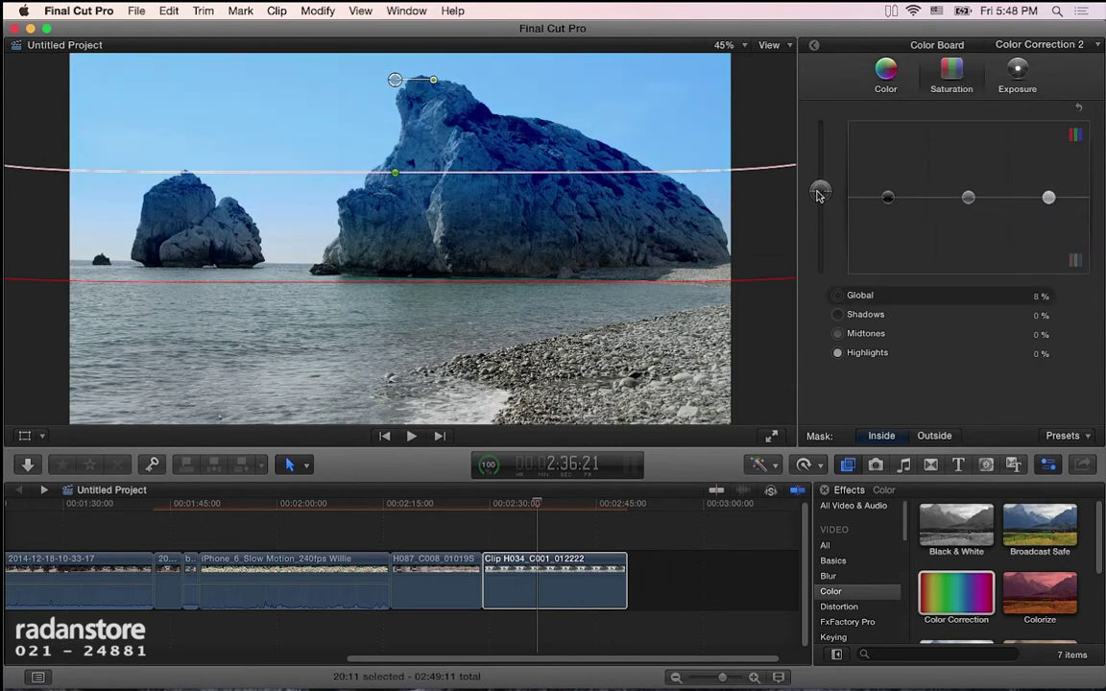
{"action": "left_click_drag", "start_coordinate": [395, 80], "coordinate": [391, 99]}
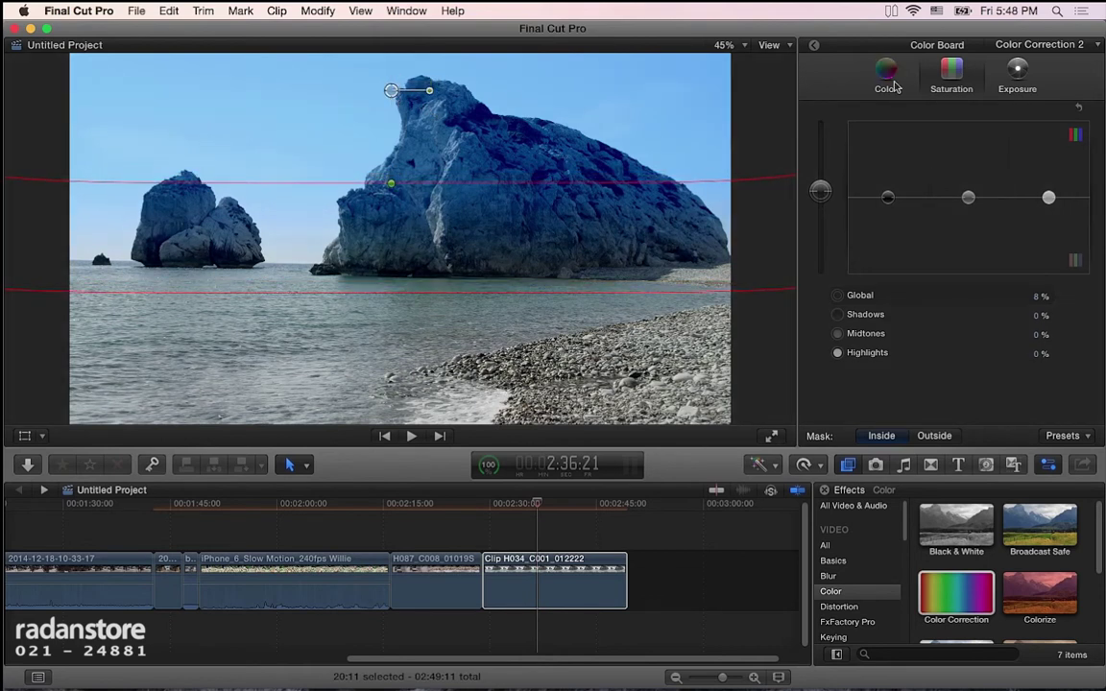
In the Exposure tab, lower Global, Shadows (-4%) and Midtones (-6%) exposure.
{"action": "left_click", "coordinate": [887, 79]}
{"action": "left_click", "coordinate": [1016, 75]}
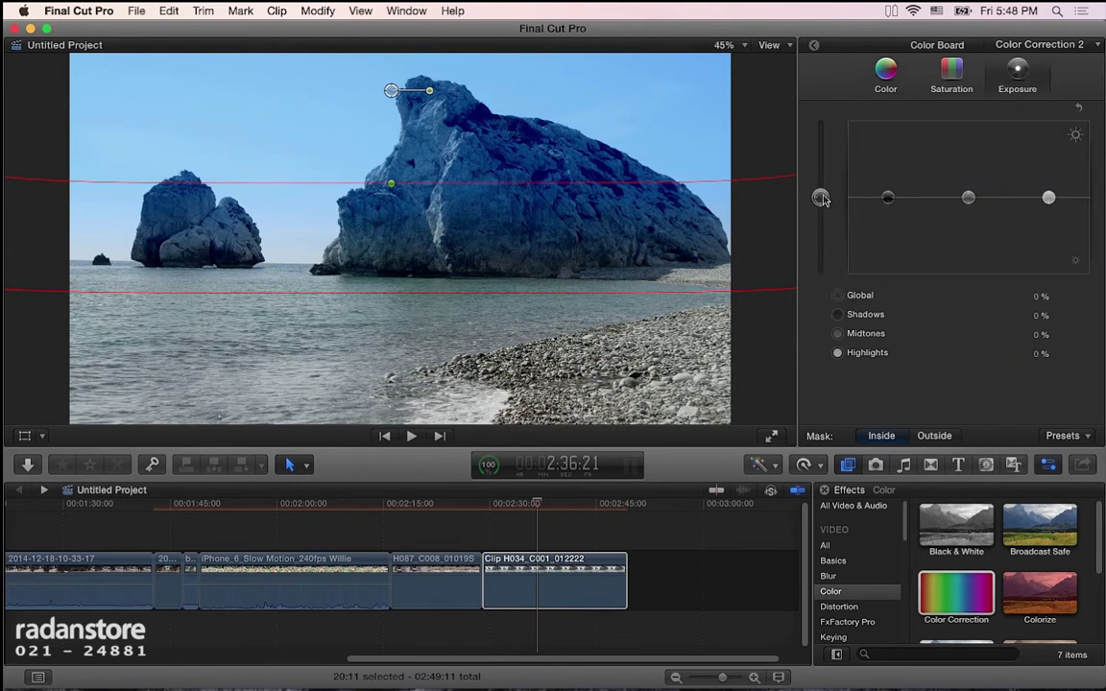
{"action": "left_click_drag", "start_coordinate": [821, 198], "coordinate": [887, 205]}
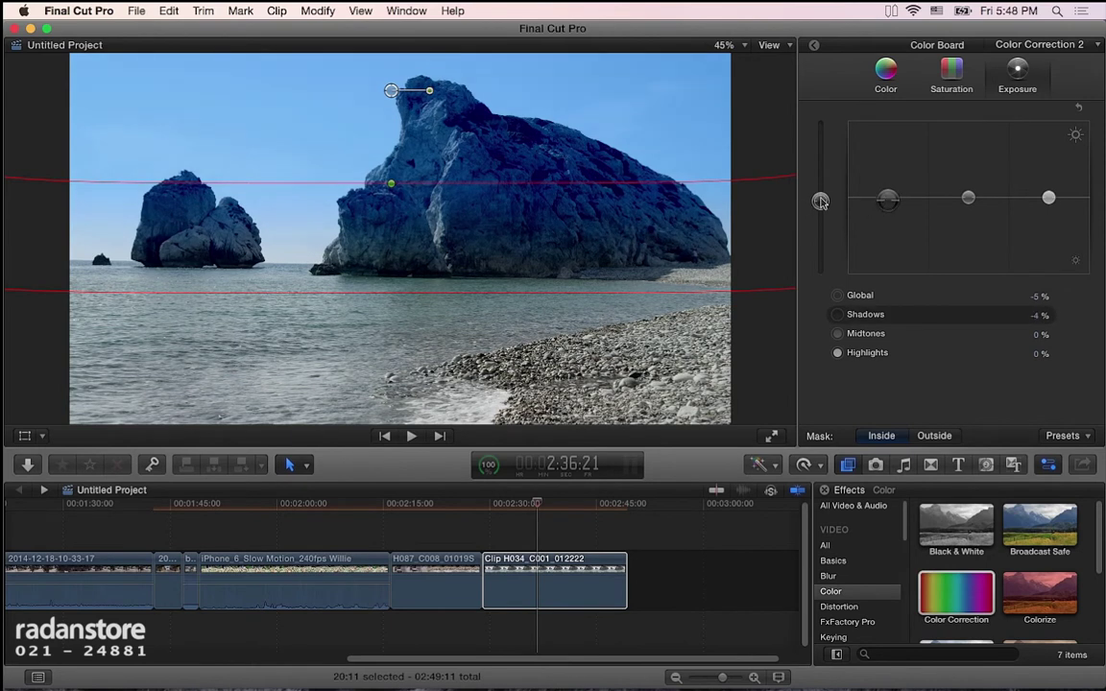
{"action": "left_click_drag", "start_coordinate": [969, 201], "coordinate": [969, 205]}
{"action": "mouse_move", "coordinate": [822, 200]}
{"action": "left_mouse_down"}
{"action": "mouse_move", "coordinate": [827, 228]}
{"action": "mouse_move", "coordinate": [827, 216]}
{"action": "left_mouse_up"}
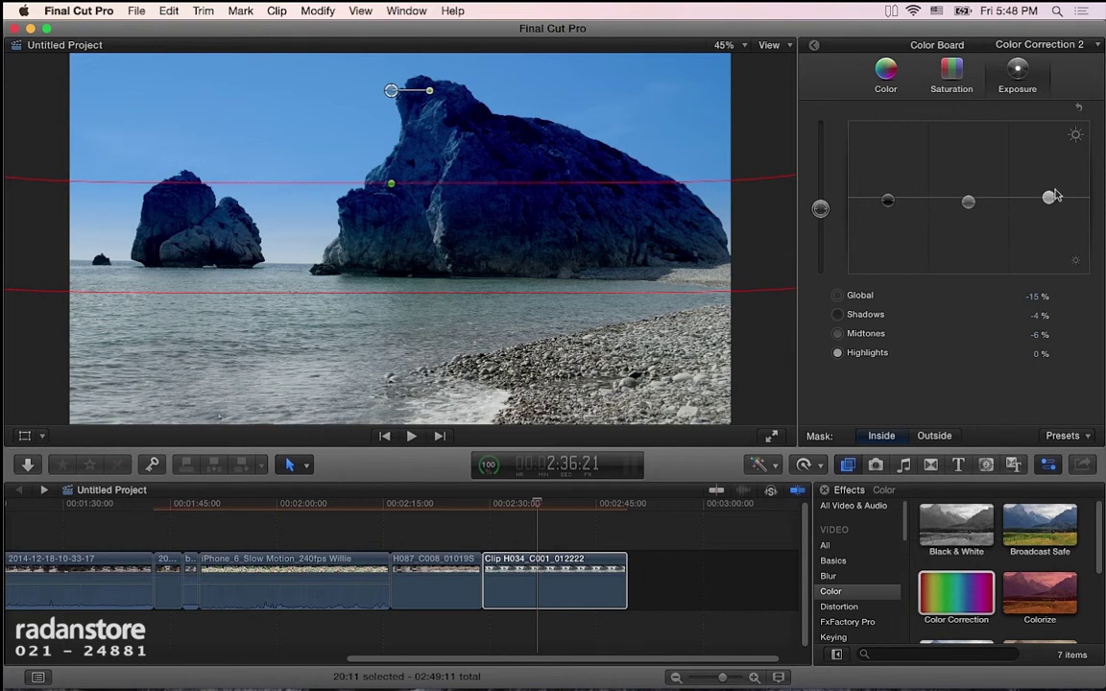
Raise Highlights to 15%, settle Global at -19%, and fine-tune the mask's vertical position.
{"action": "left_click_drag", "start_coordinate": [1049, 199], "coordinate": [1050, 190]}
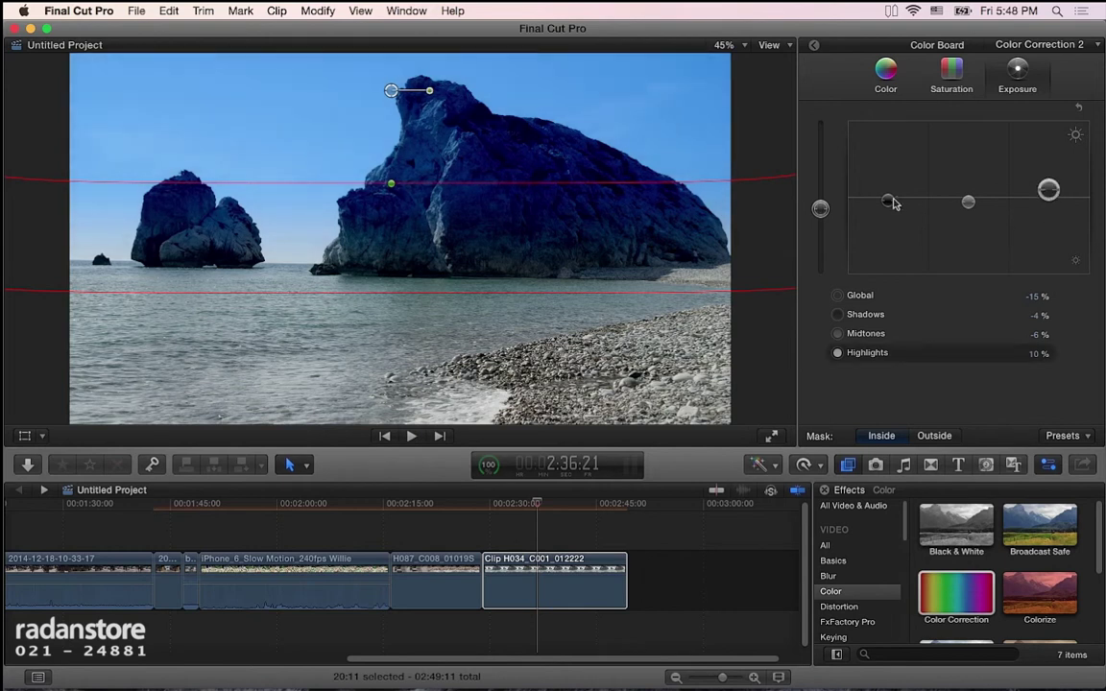
{"action": "left_click_drag", "start_coordinate": [821, 210], "coordinate": [826, 217]}
{"action": "left_click_drag", "start_coordinate": [1049, 190], "coordinate": [1051, 187]}
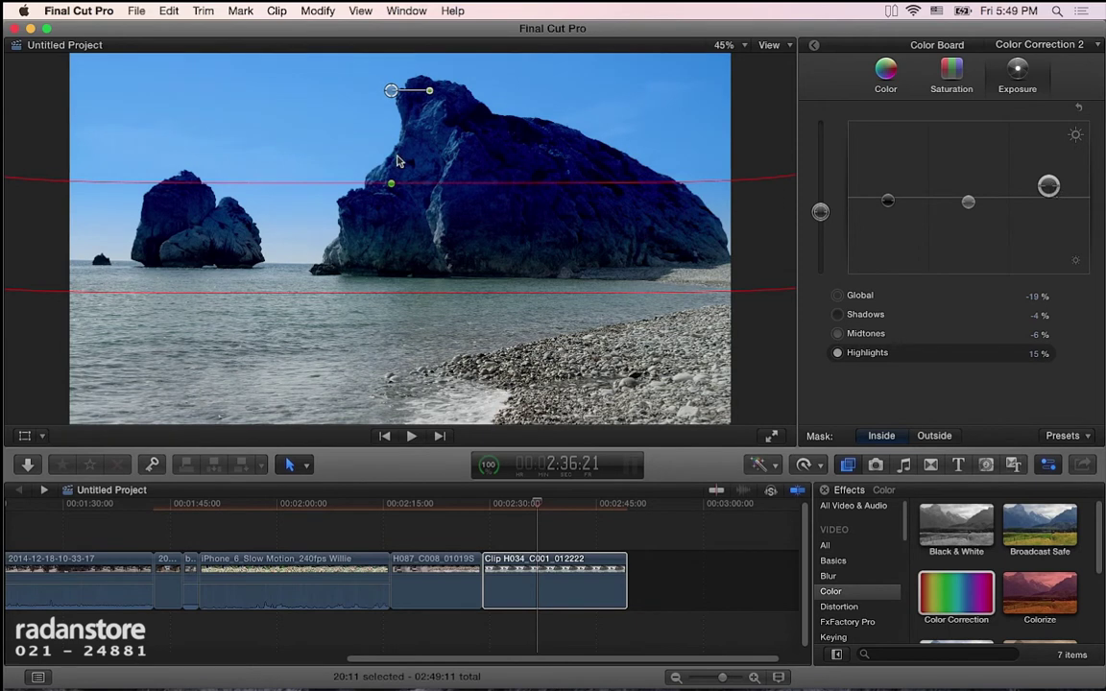
{"action": "left_click_drag", "start_coordinate": [390, 103], "coordinate": [390, 110]}
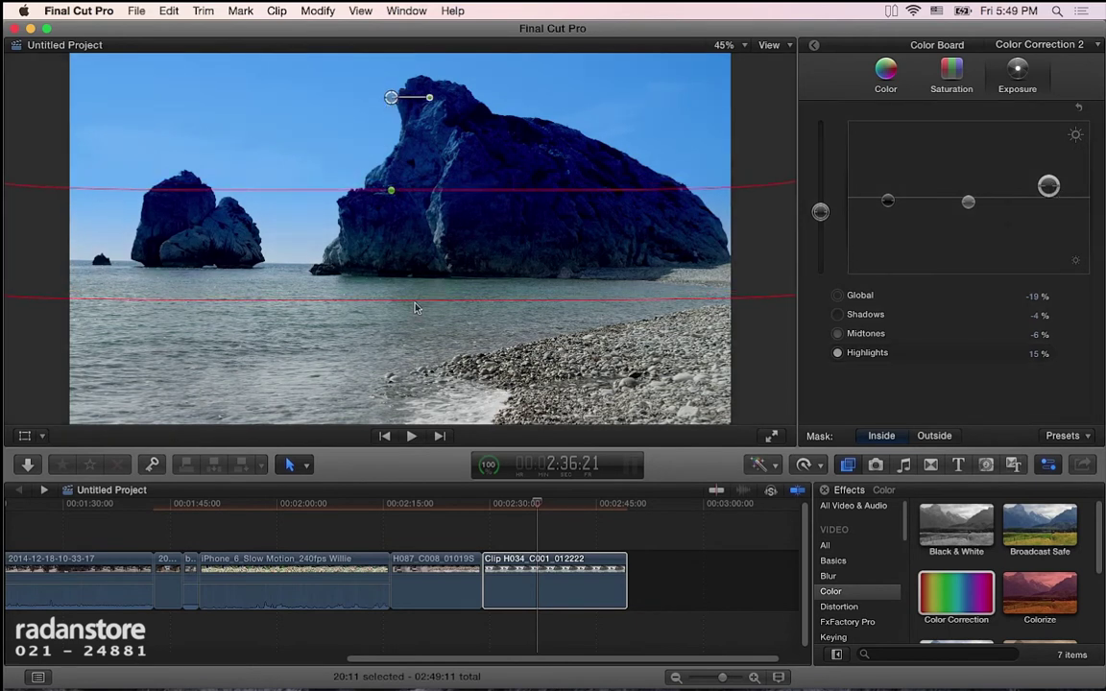
{"action": "left_click_drag", "start_coordinate": [424, 300], "coordinate": [424, 316]}
{"action": "left_click_drag", "start_coordinate": [397, 99], "coordinate": [399, 82]}
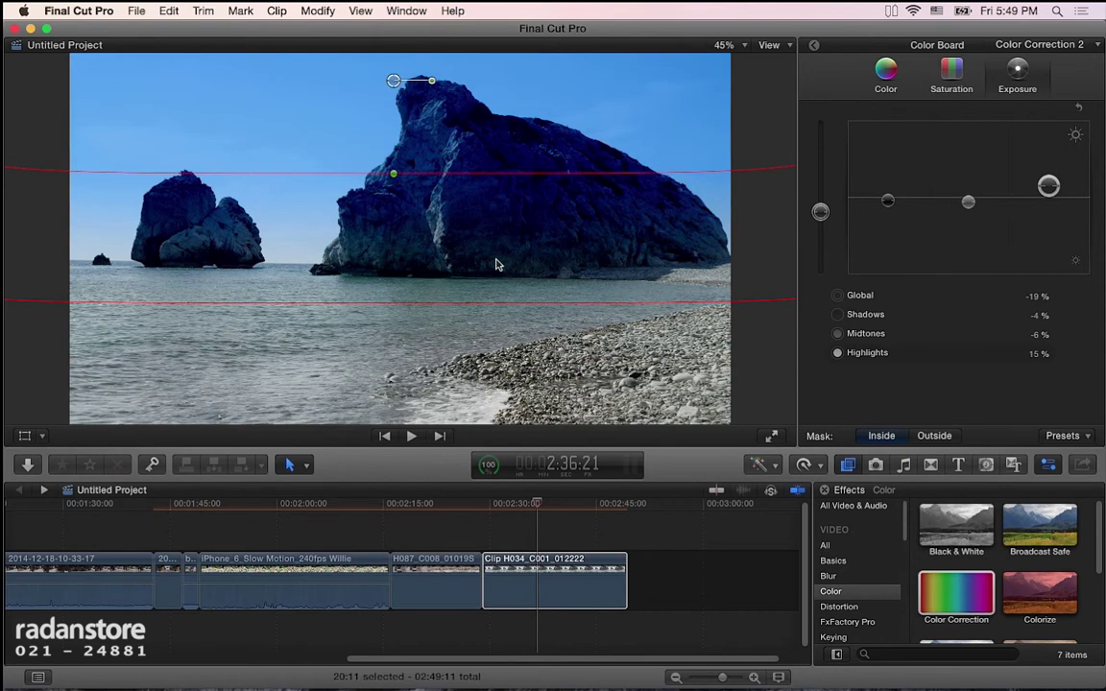
Back in the effects list, add a colour mask to Color Correction 2.
{"action": "left_click", "coordinate": [811, 50]}
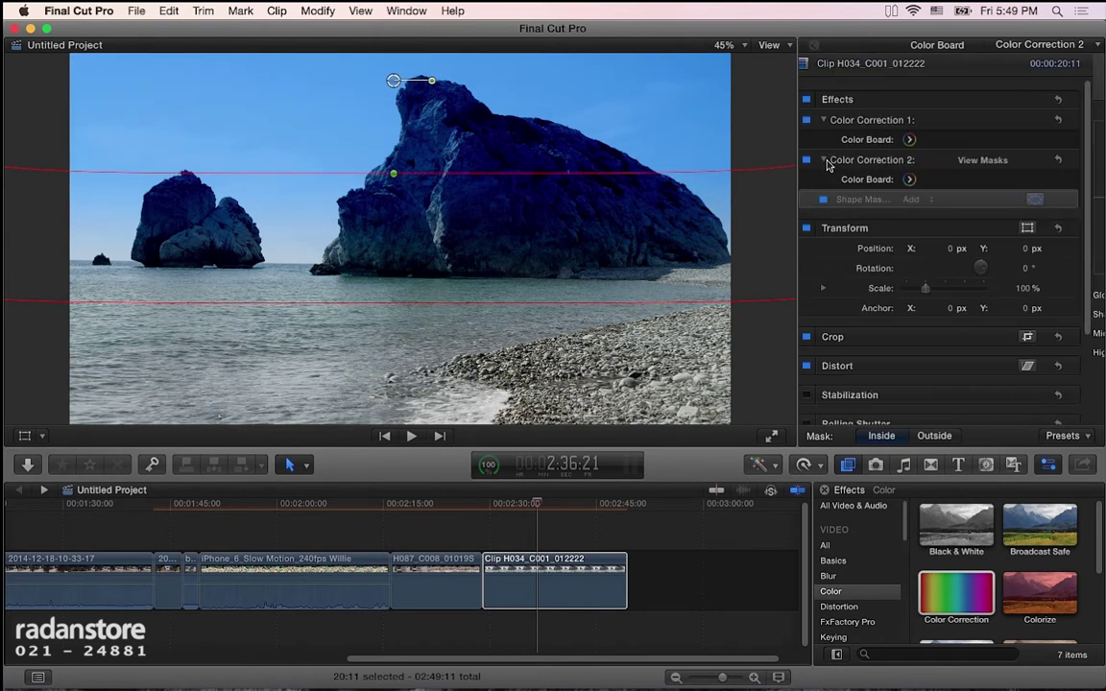
{"action": "left_click", "coordinate": [1038, 160]}
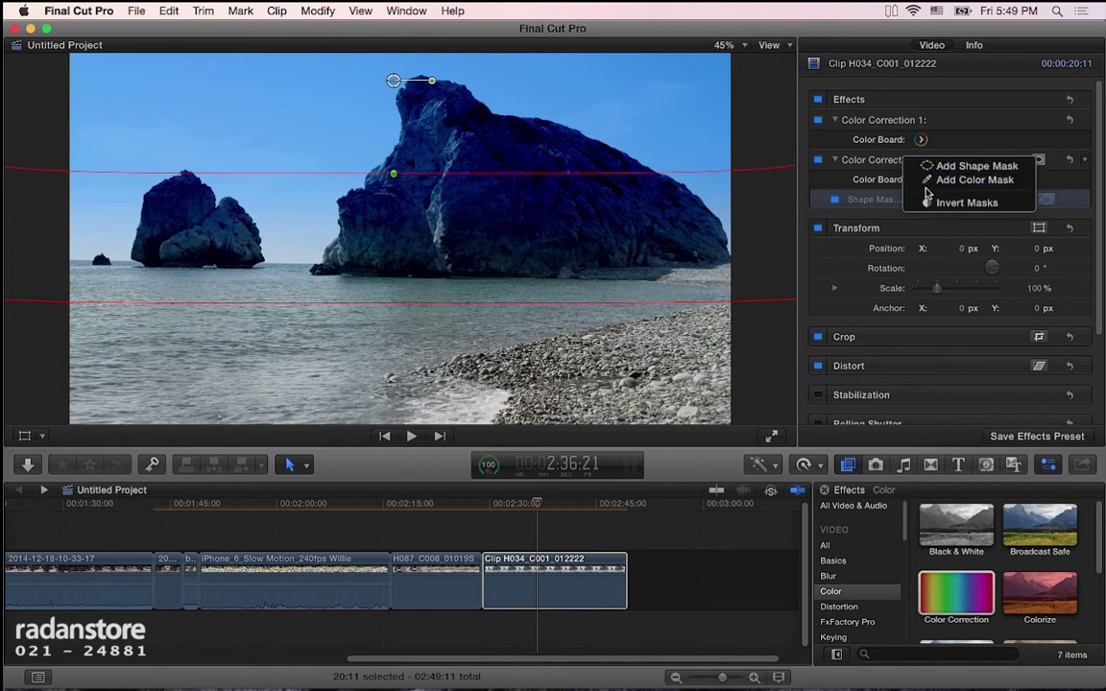
{"action": "left_click", "coordinate": [945, 180]}
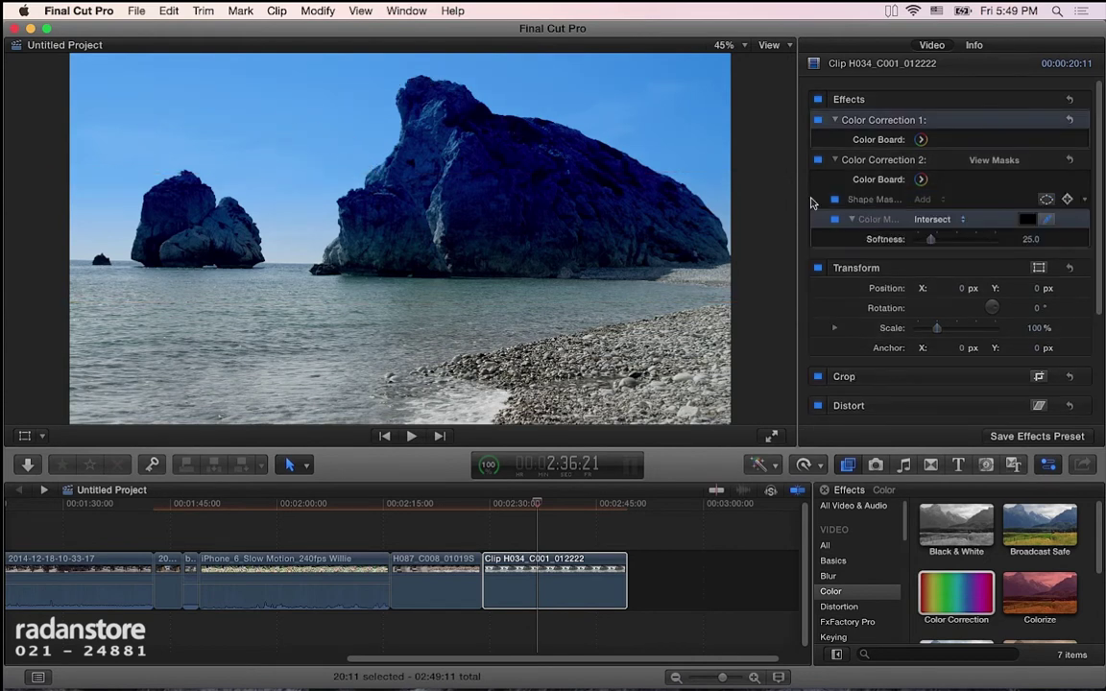
Compare the second correction and shape mask on and off, leaving both enabled.
{"action": "left_click", "coordinate": [817, 160]}
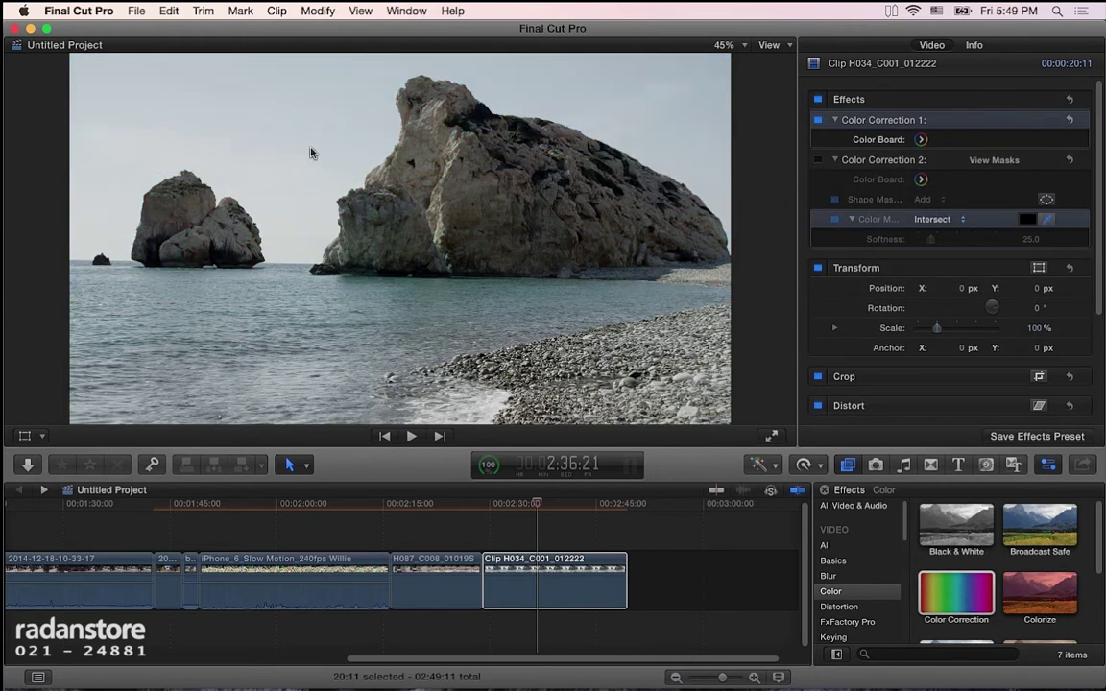
{"action": "left_click", "coordinate": [817, 160]}
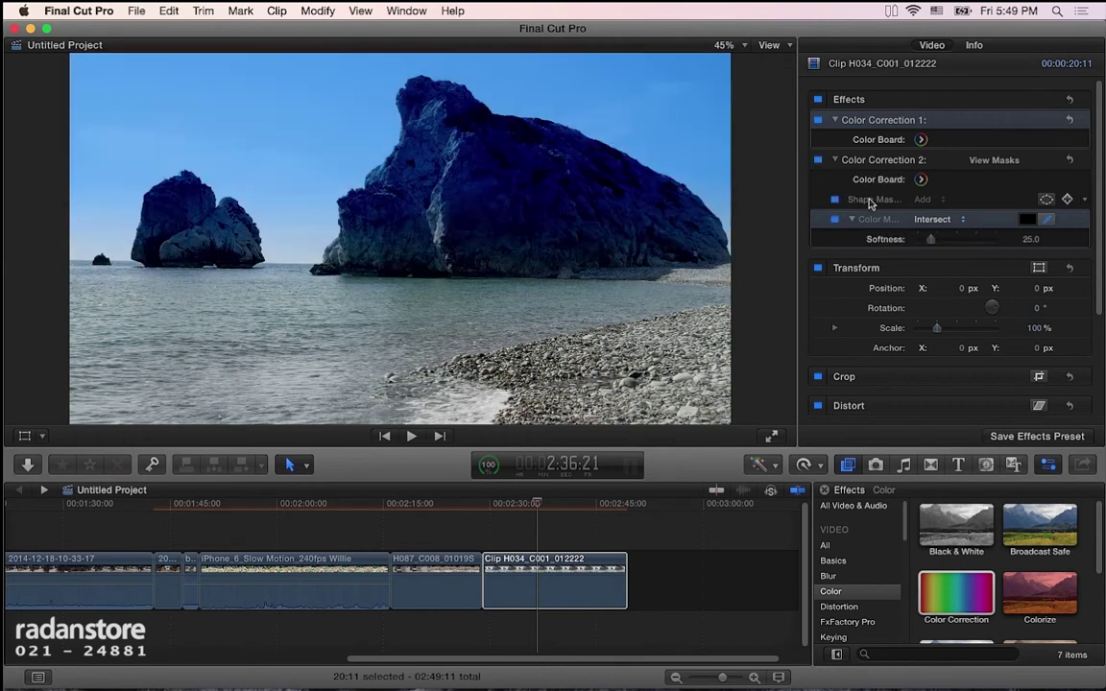
{"action": "left_click", "coordinate": [849, 202]}
{"action": "left_click", "coordinate": [834, 200]}
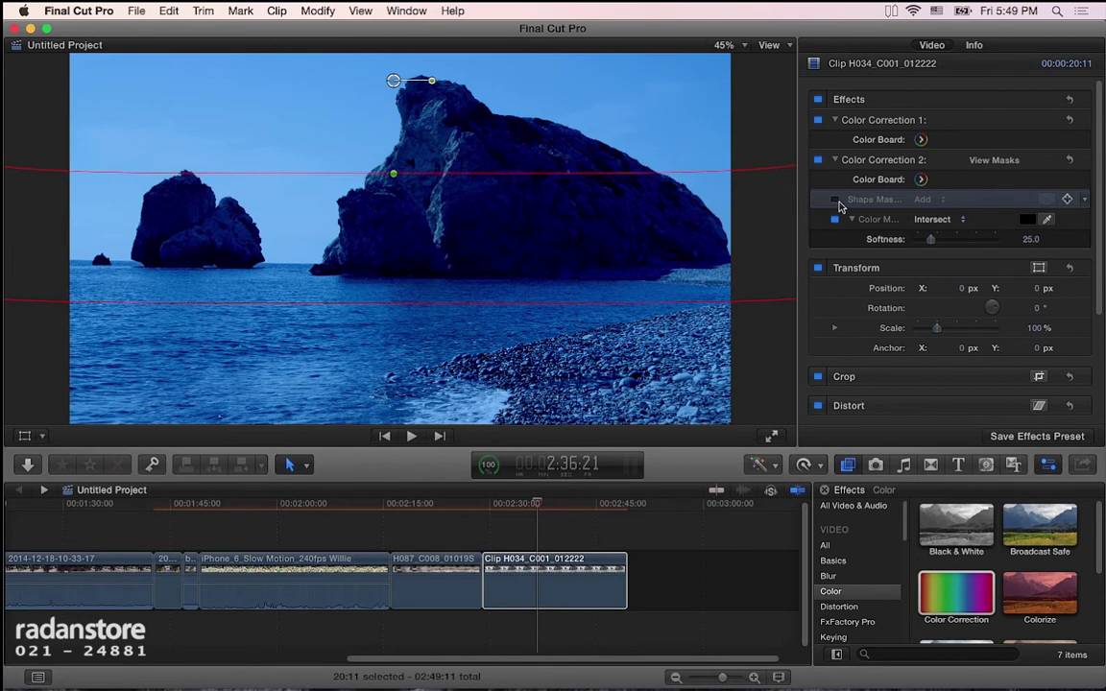
{"action": "left_click", "coordinate": [834, 199]}
Sample the sky's blue range with the Color Mask eyedropper in the viewer.
{"action": "left_click", "coordinate": [1047, 219]}
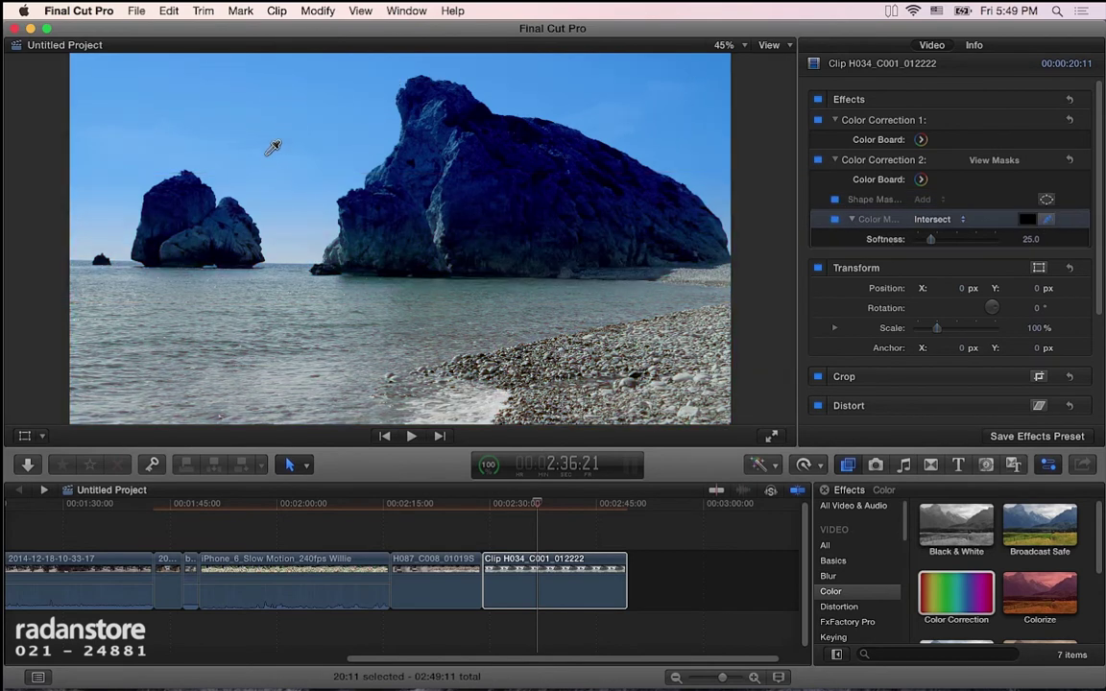
{"action": "left_click_drag", "start_coordinate": [273, 144], "coordinate": [315, 121]}
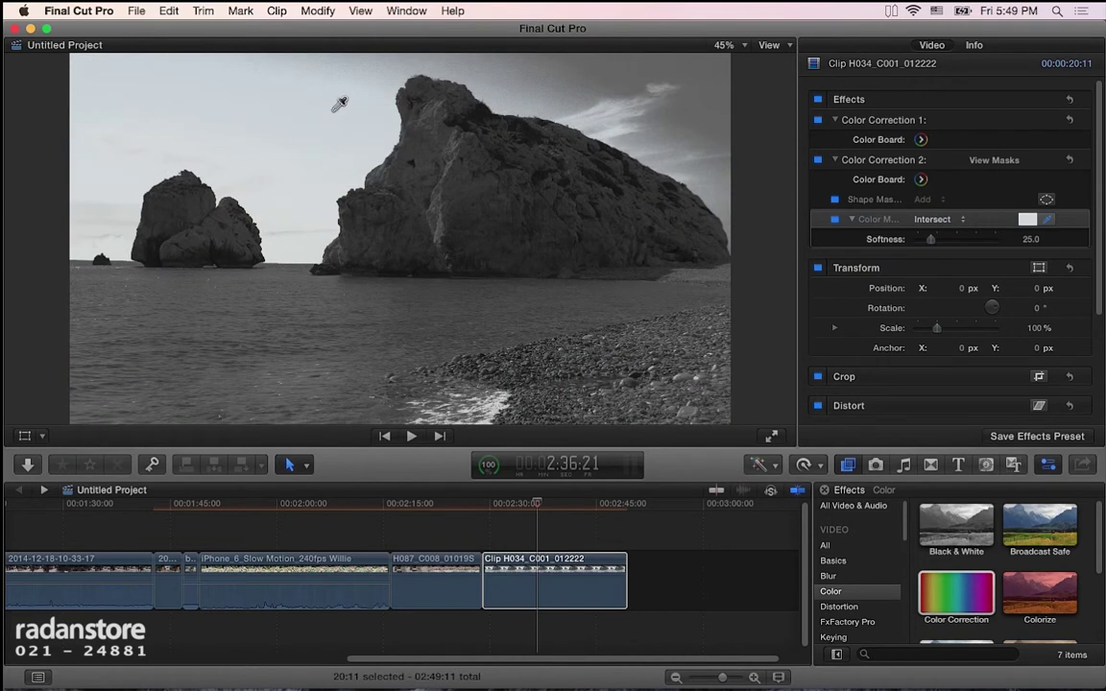
{"action": "mouse_move", "coordinate": [468, 59]}
{"action": "left_mouse_down"}
{"action": "mouse_move", "coordinate": [517, 86]}
{"action": "mouse_move", "coordinate": [354, 164]}
{"action": "left_mouse_up"}
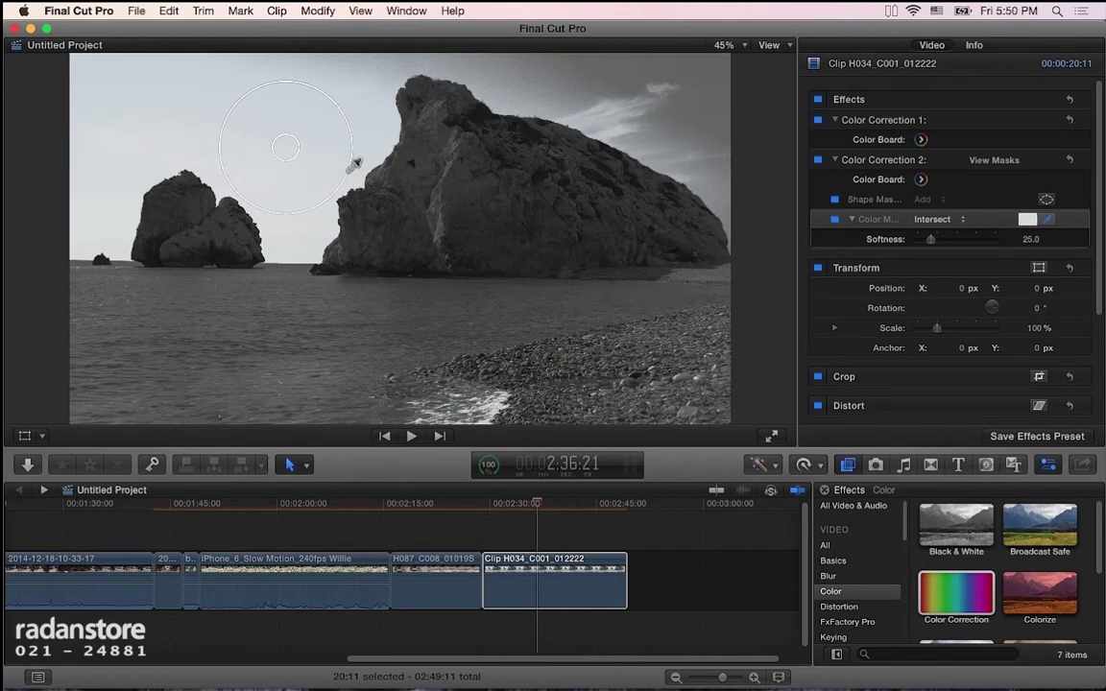
{"action": "left_click_drag", "start_coordinate": [315, 143], "coordinate": [308, 144]}
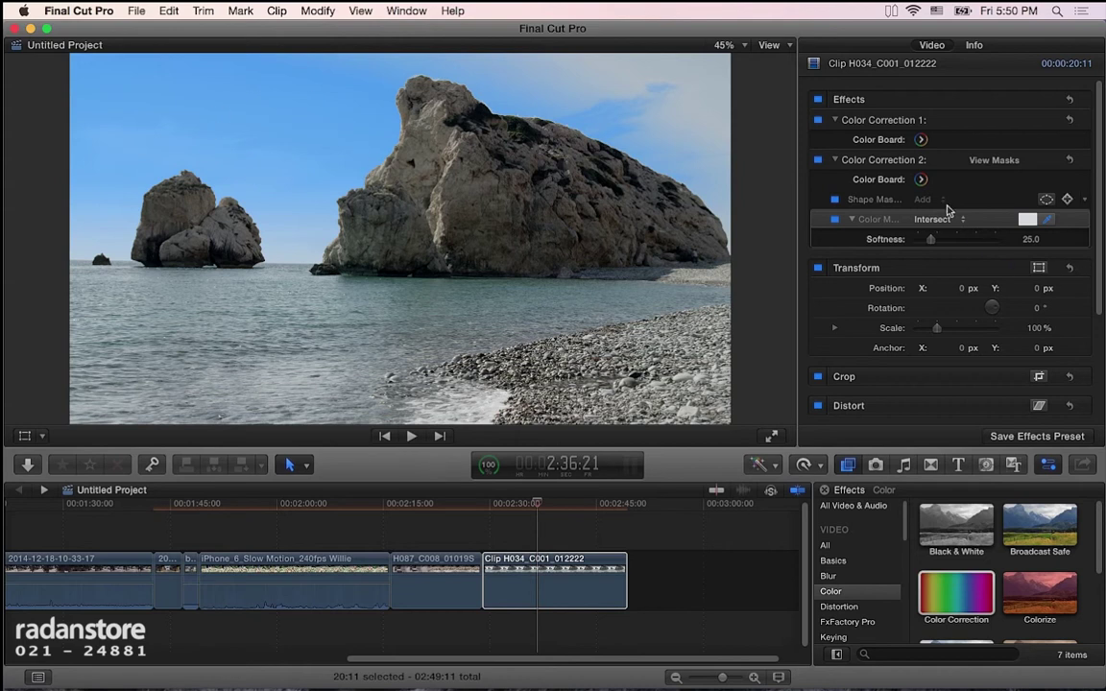
Preview the masks as a black-and-white matte and extend the colour mask over more sky.
{"action": "left_click", "coordinate": [995, 161]}
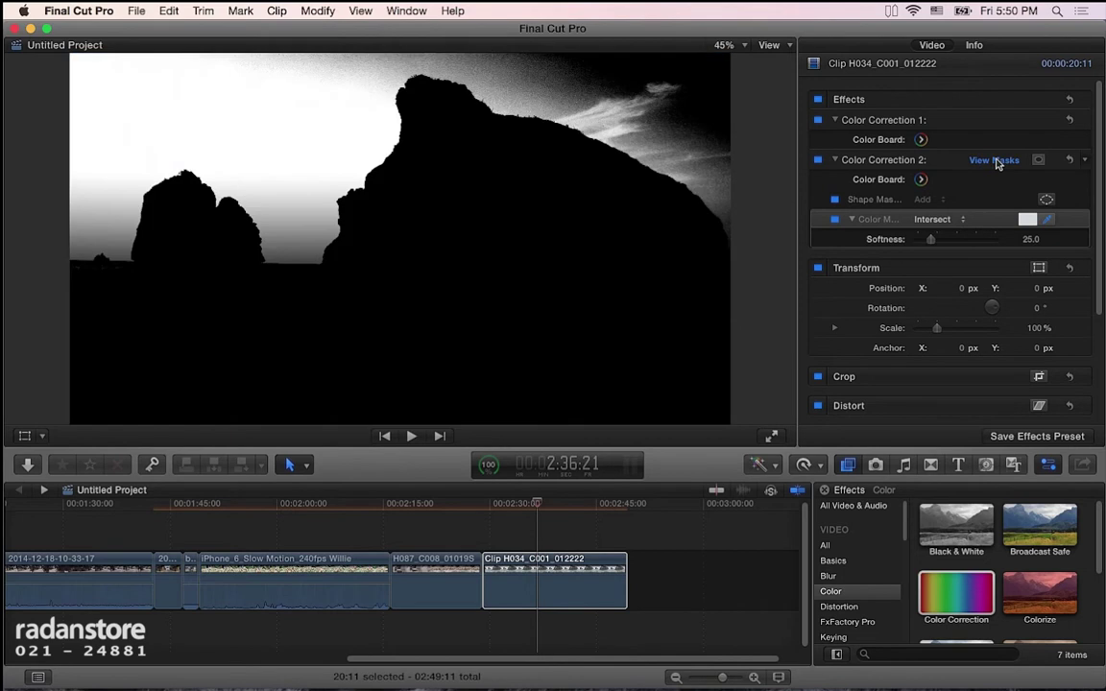
{"action": "left_click", "coordinate": [976, 163]}
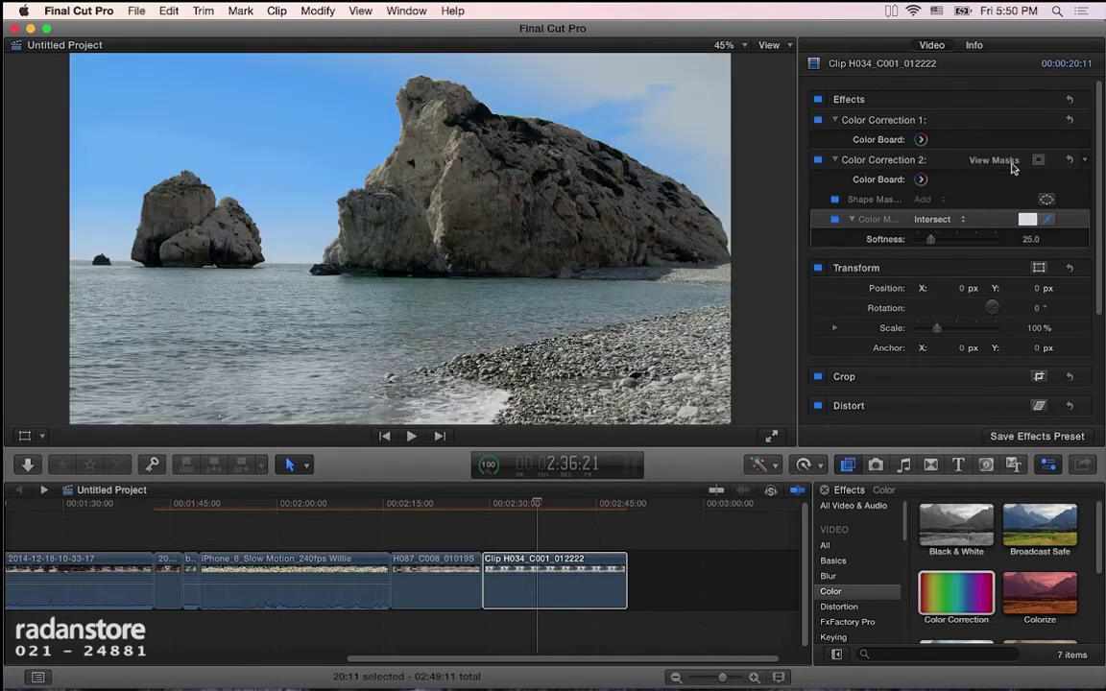
{"action": "left_click", "coordinate": [997, 162]}
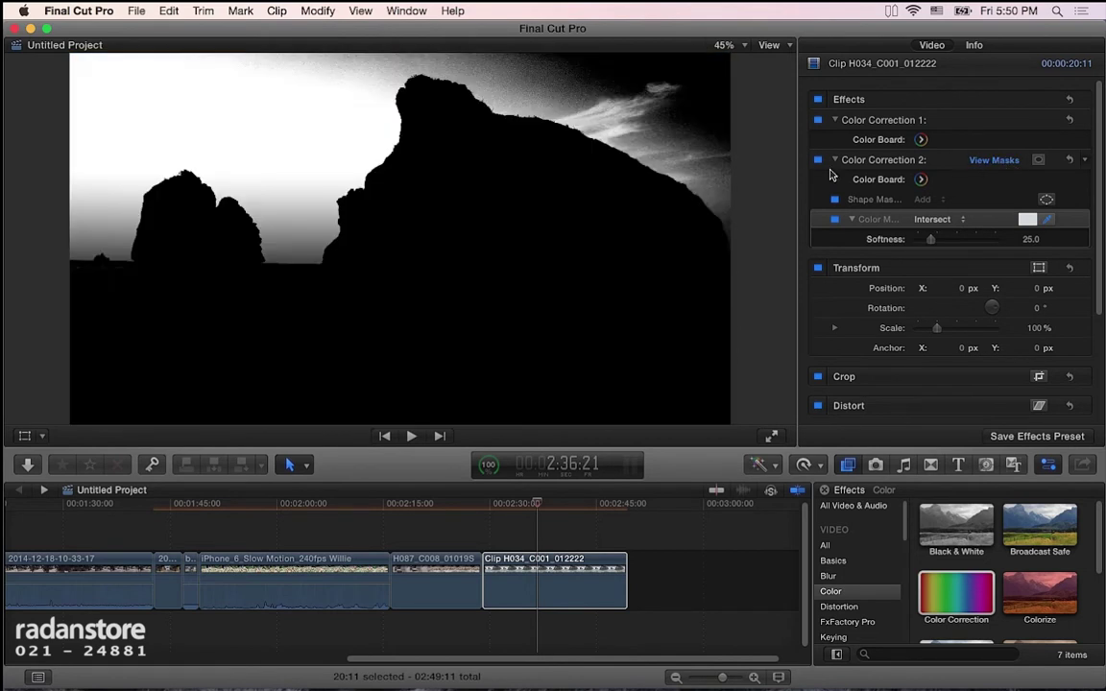
{"action": "left_click", "coordinate": [282, 195]}
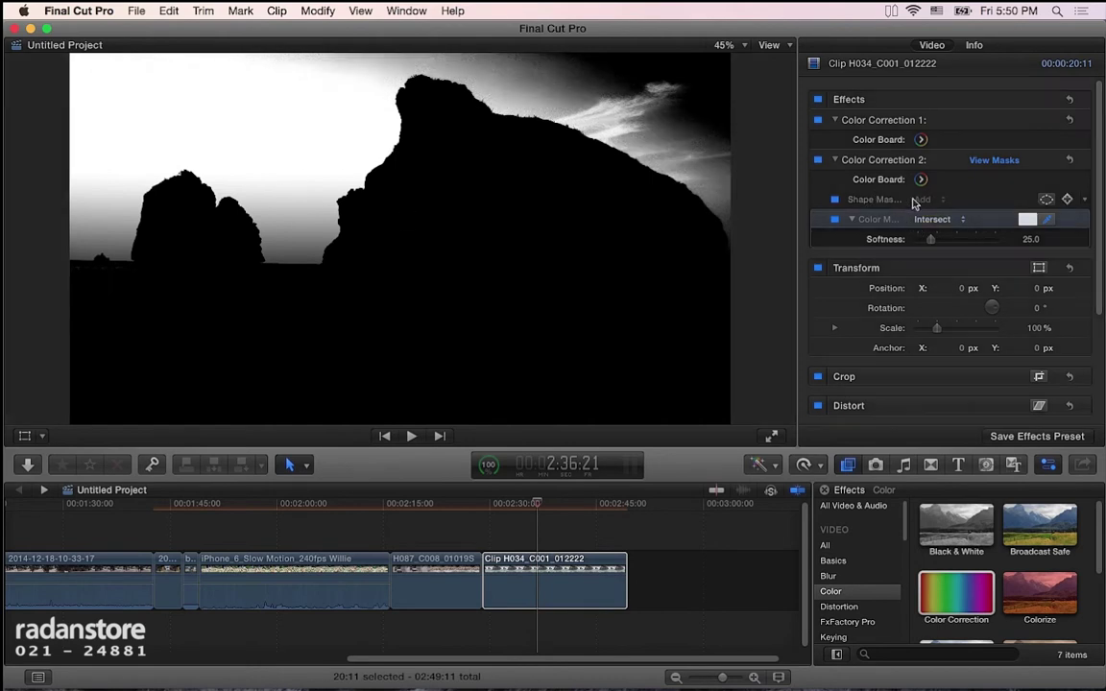
Show the shape mask controls, recheck the matte, and open the Intersect mask blend options.
{"action": "left_click", "coordinate": [1046, 199]}
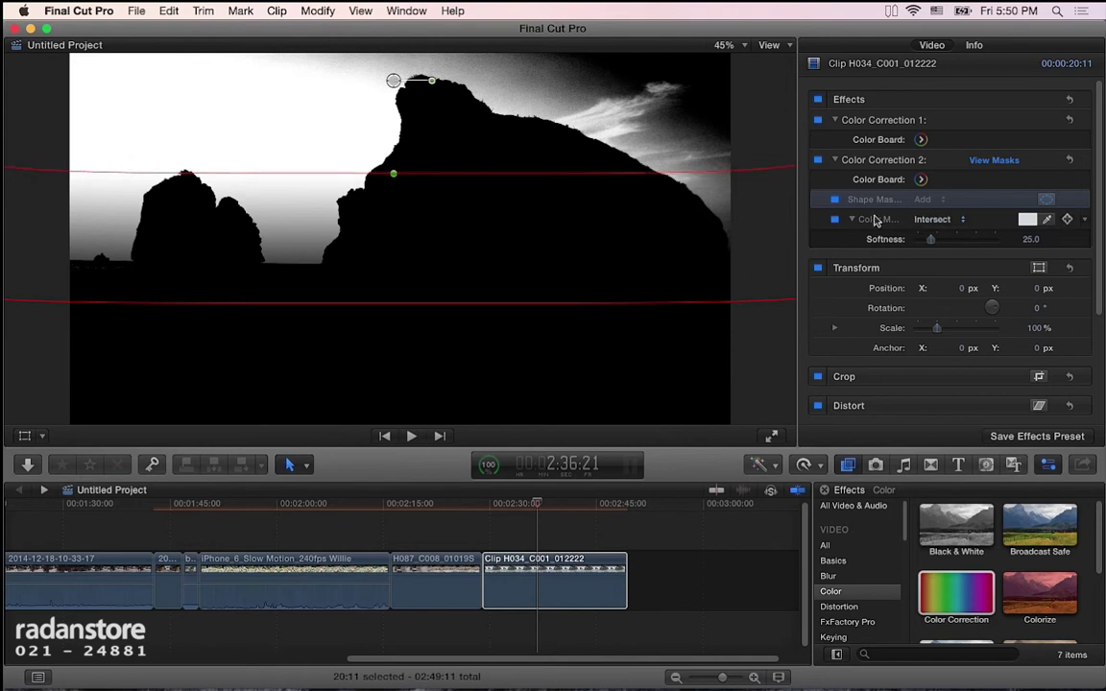
{"action": "left_click", "coordinate": [996, 161]}
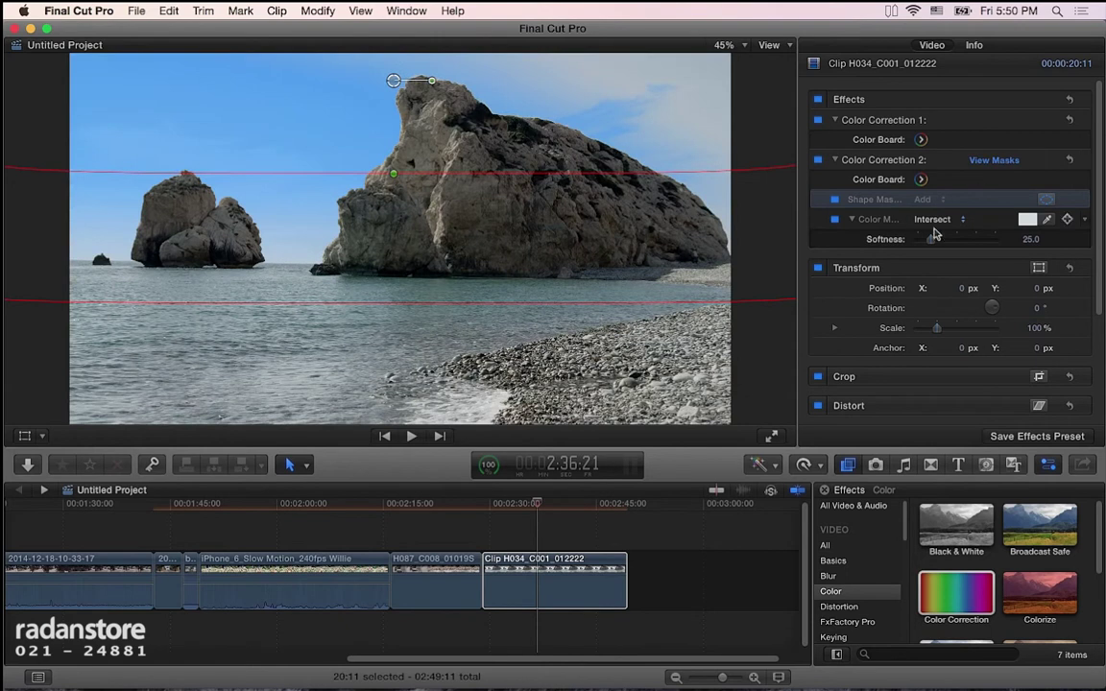
{"action": "left_click", "coordinate": [885, 224]}
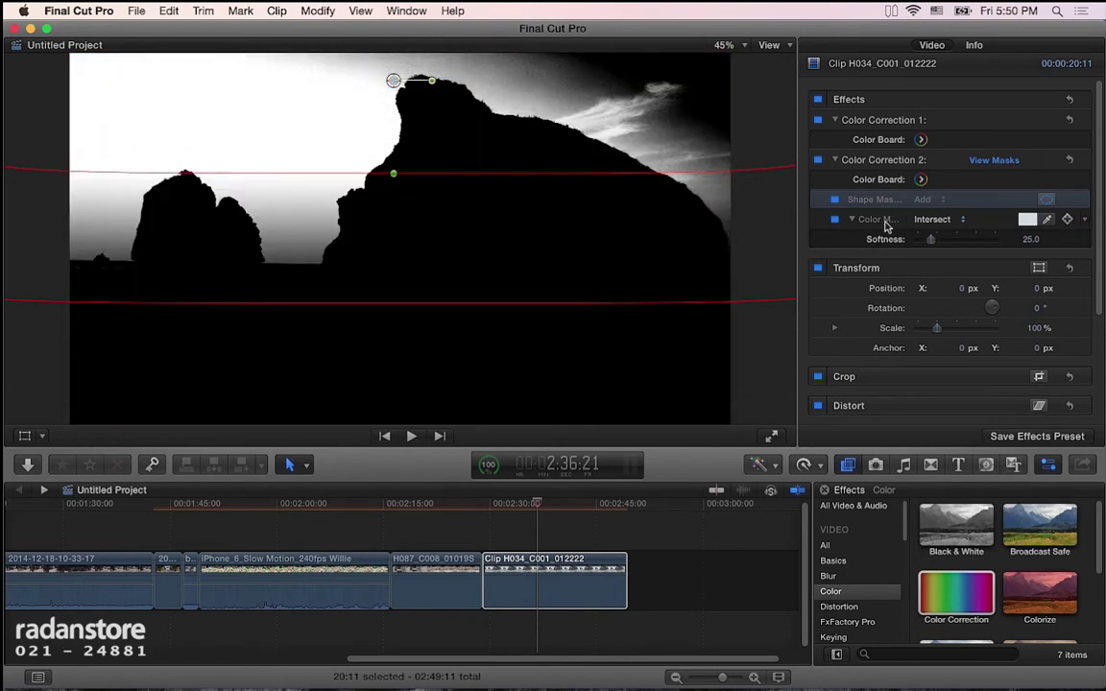
{"action": "left_click", "coordinate": [952, 223]}
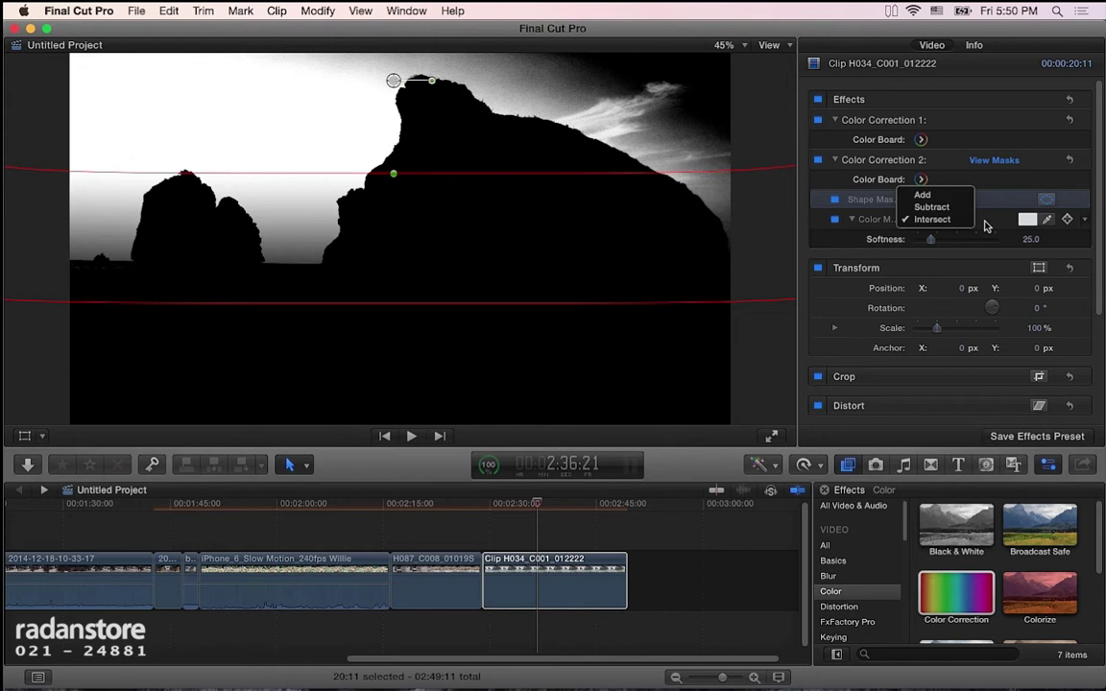
{"action": "left_click", "coordinate": [923, 194]}
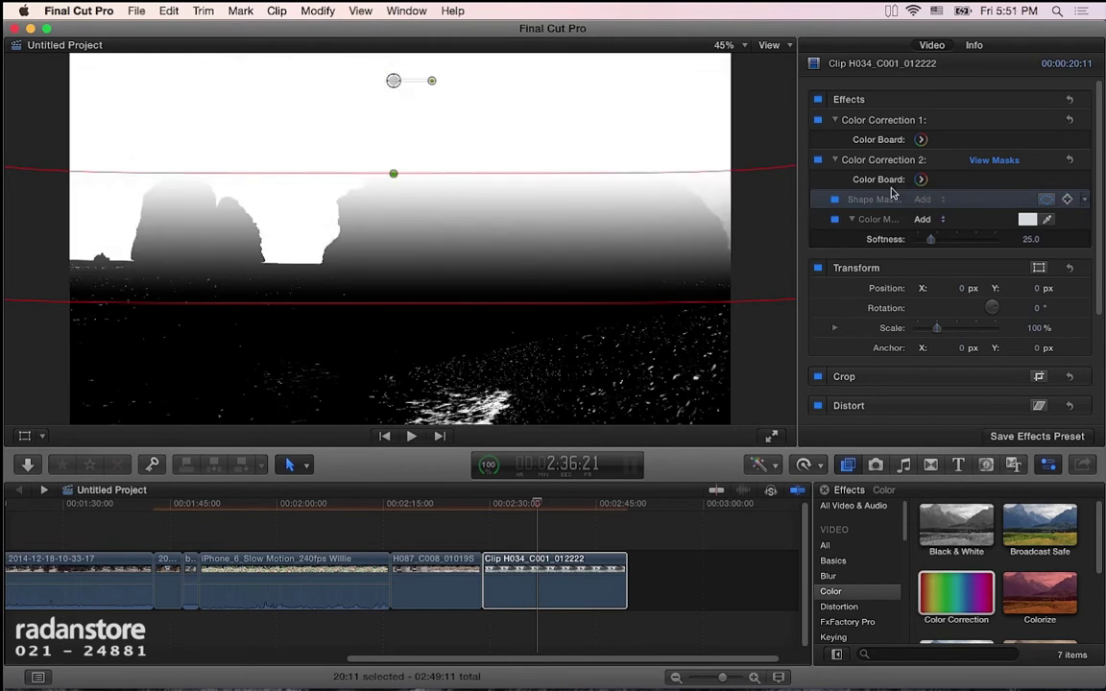
{"action": "left_click", "coordinate": [921, 219]}
{"action": "left_click", "coordinate": [931, 230]}
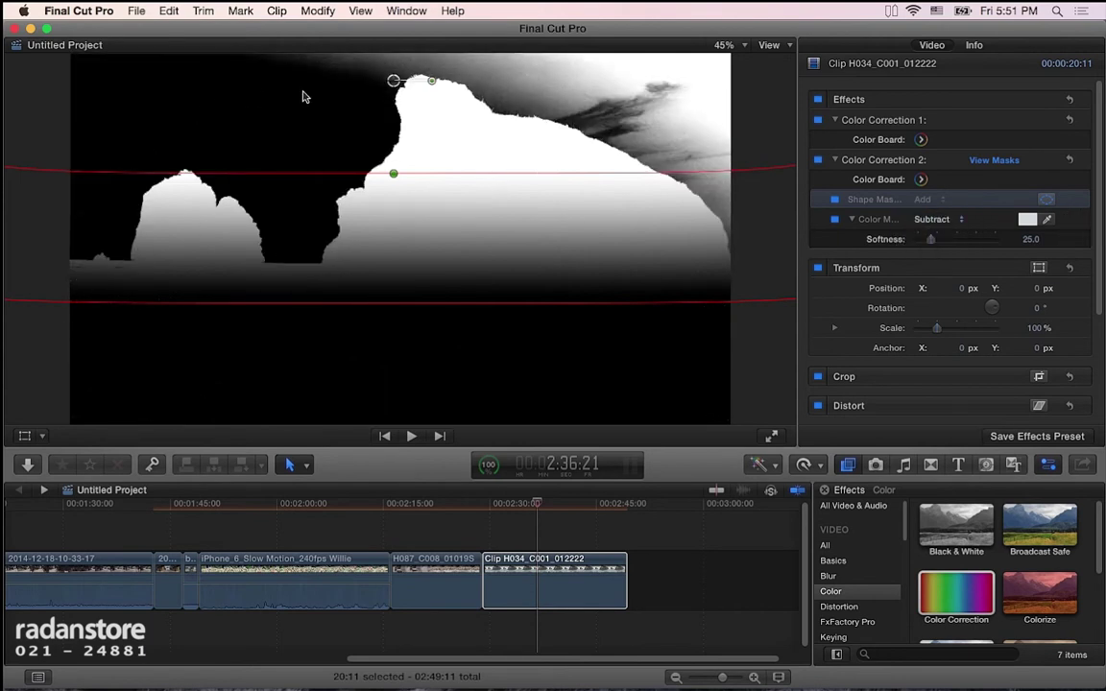
{"action": "left_click", "coordinate": [935, 219]}
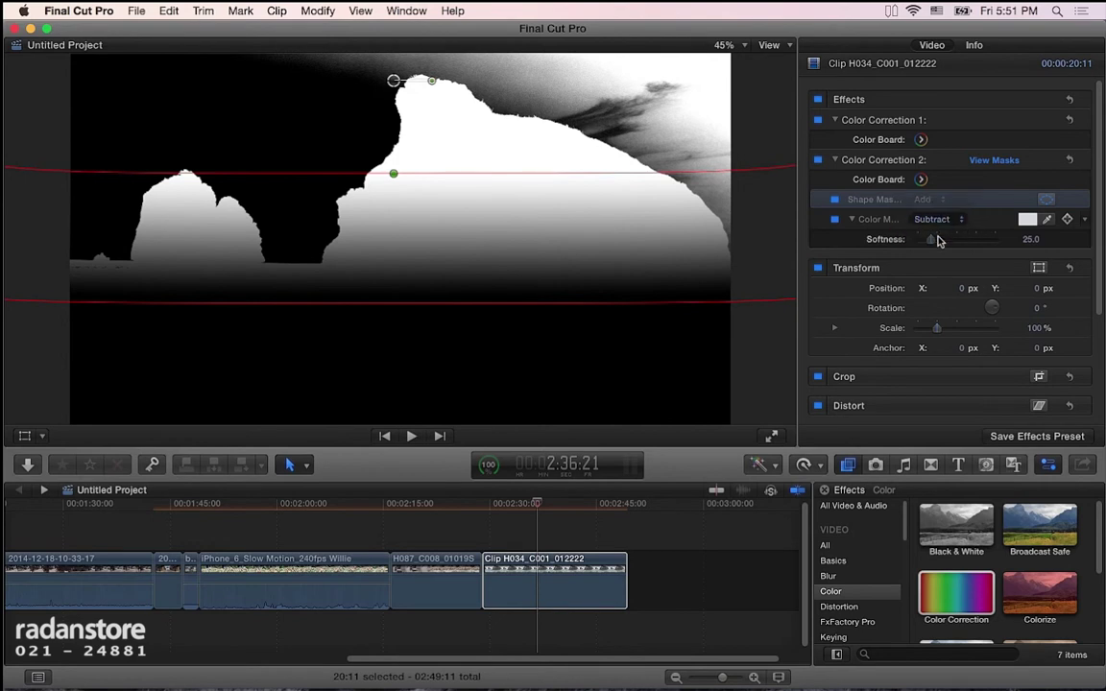
{"action": "left_click", "coordinate": [933, 231]}
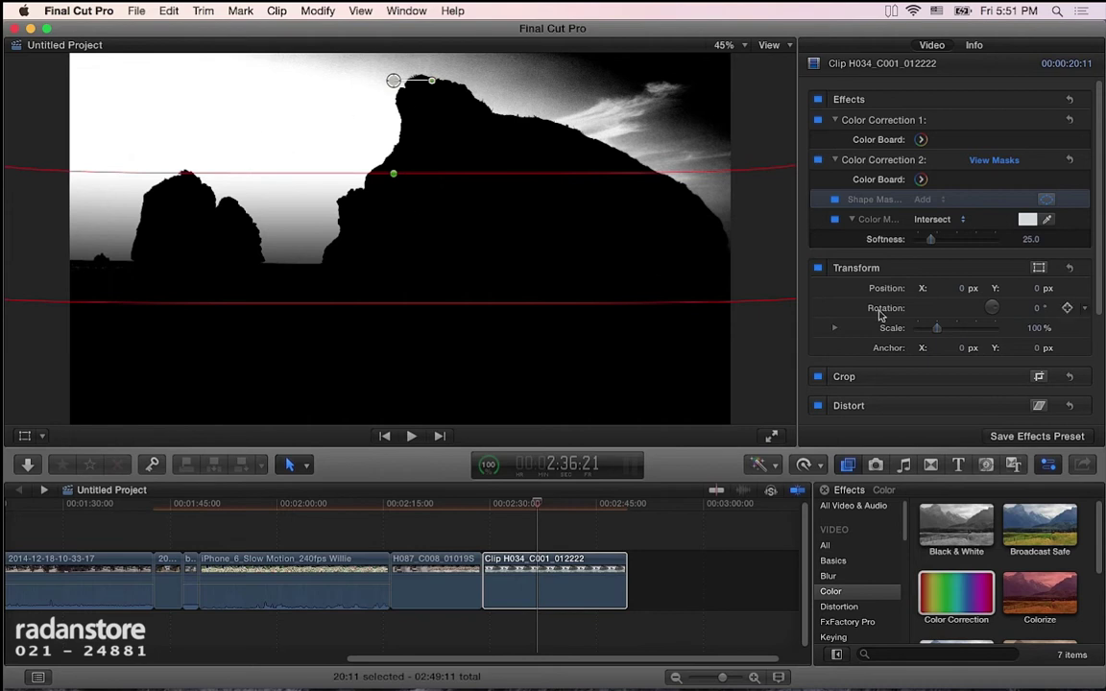
Set the colour mask softness to 66 and turn off the matte preview.
{"action": "left_click_drag", "start_coordinate": [932, 239], "coordinate": [934, 243]}
{"action": "left_click_drag", "start_coordinate": [939, 242], "coordinate": [954, 242]}
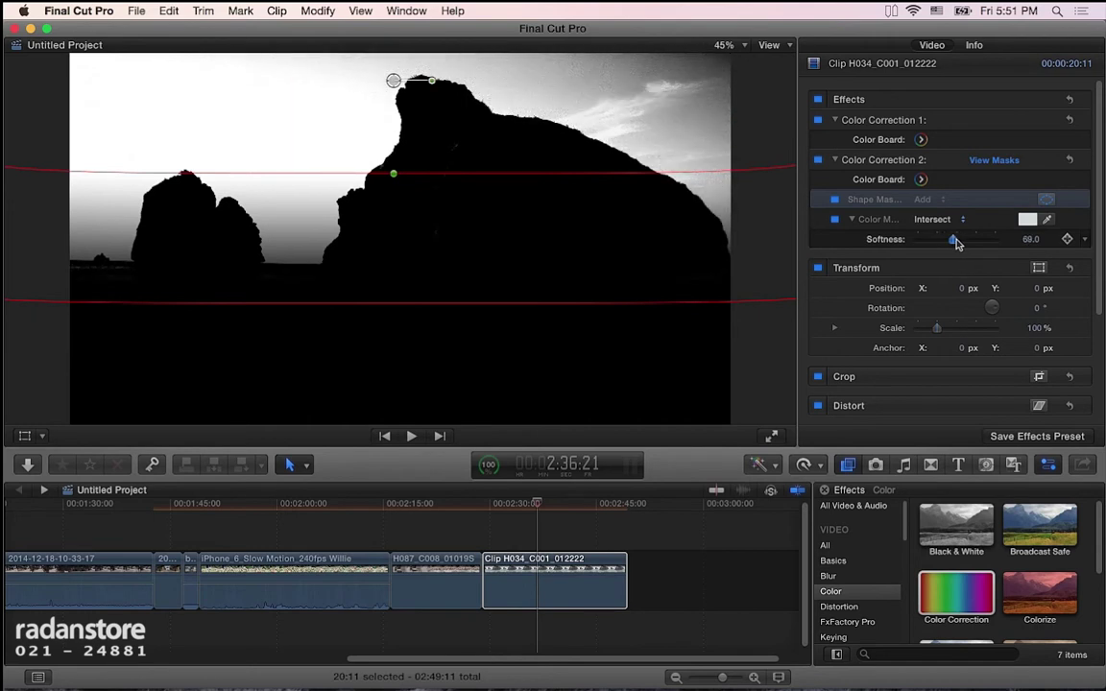
{"action": "left_click_drag", "start_coordinate": [953, 243], "coordinate": [955, 244]}
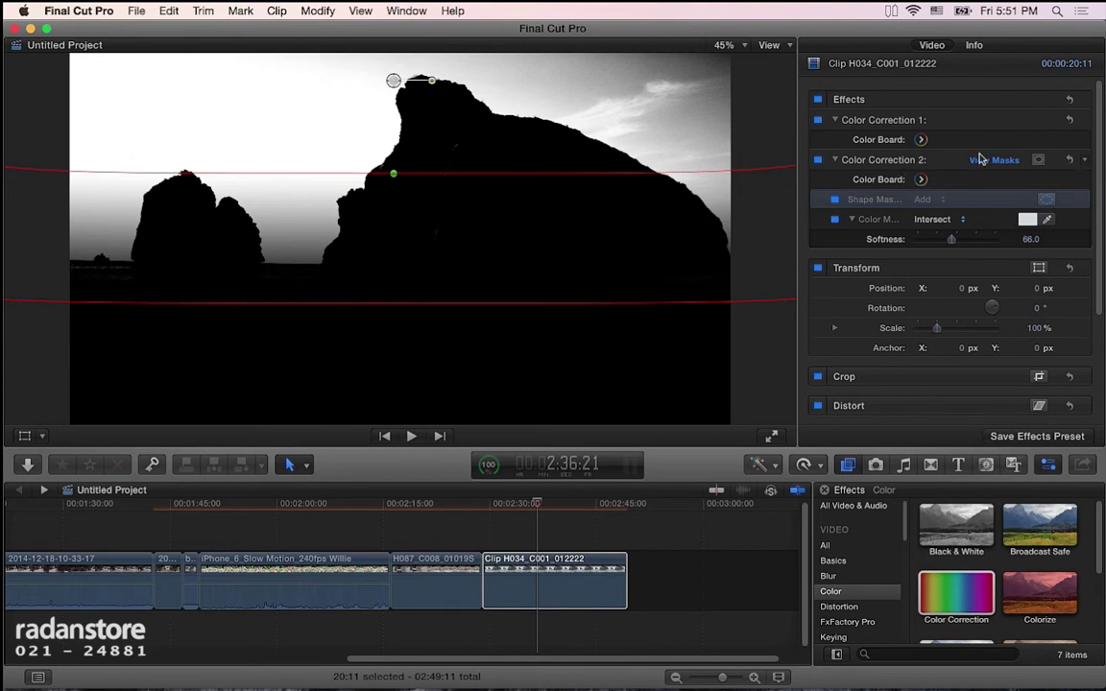
{"action": "left_click", "coordinate": [985, 160]}
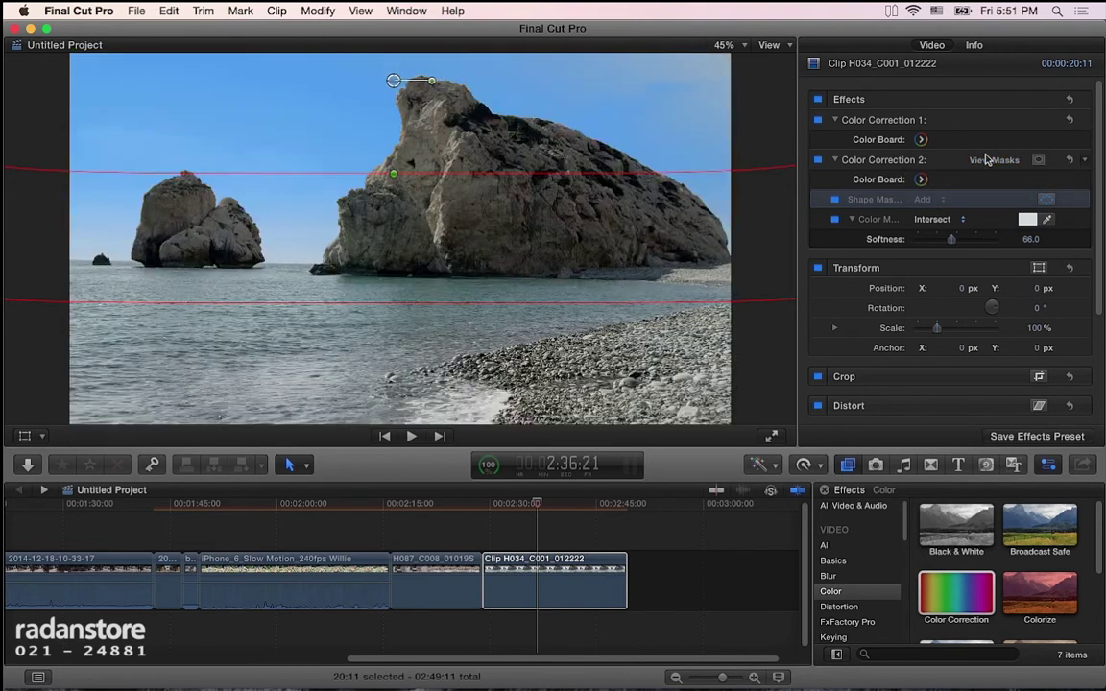
Move the shape mask higher over the sky, then open Color Correction 2's colour board.
{"action": "left_click_drag", "start_coordinate": [394, 83], "coordinate": [378, 111]}
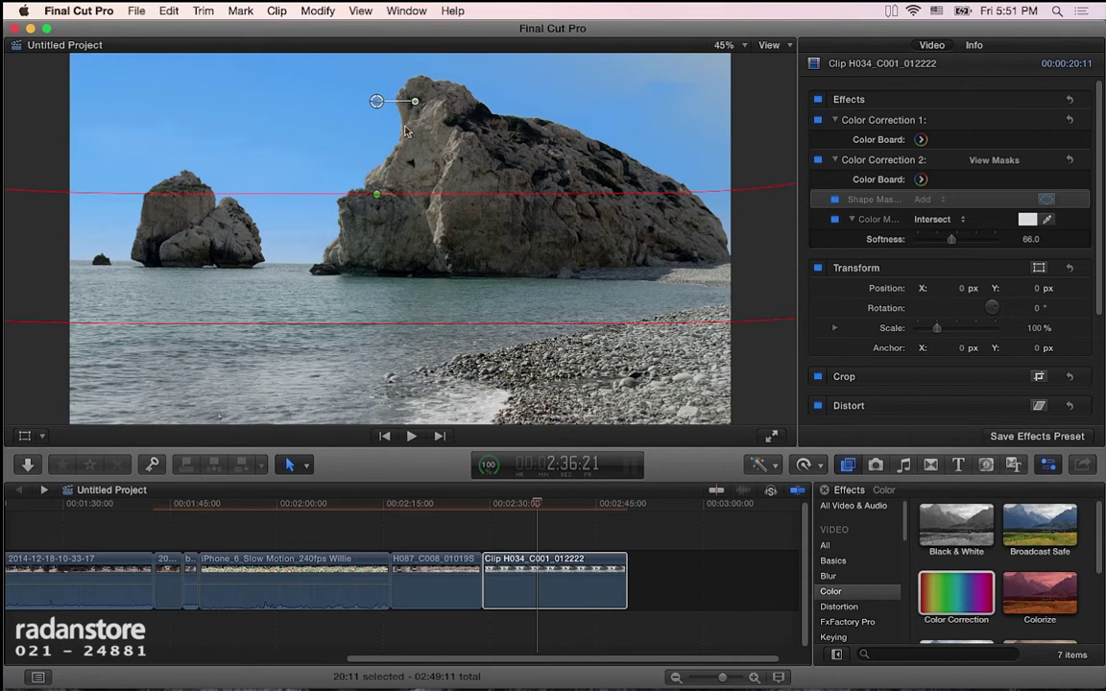
{"action": "mouse_move", "coordinate": [377, 103]}
{"action": "left_mouse_down"}
{"action": "mouse_move", "coordinate": [360, 76]}
{"action": "mouse_move", "coordinate": [340, 73]}
{"action": "left_mouse_up"}
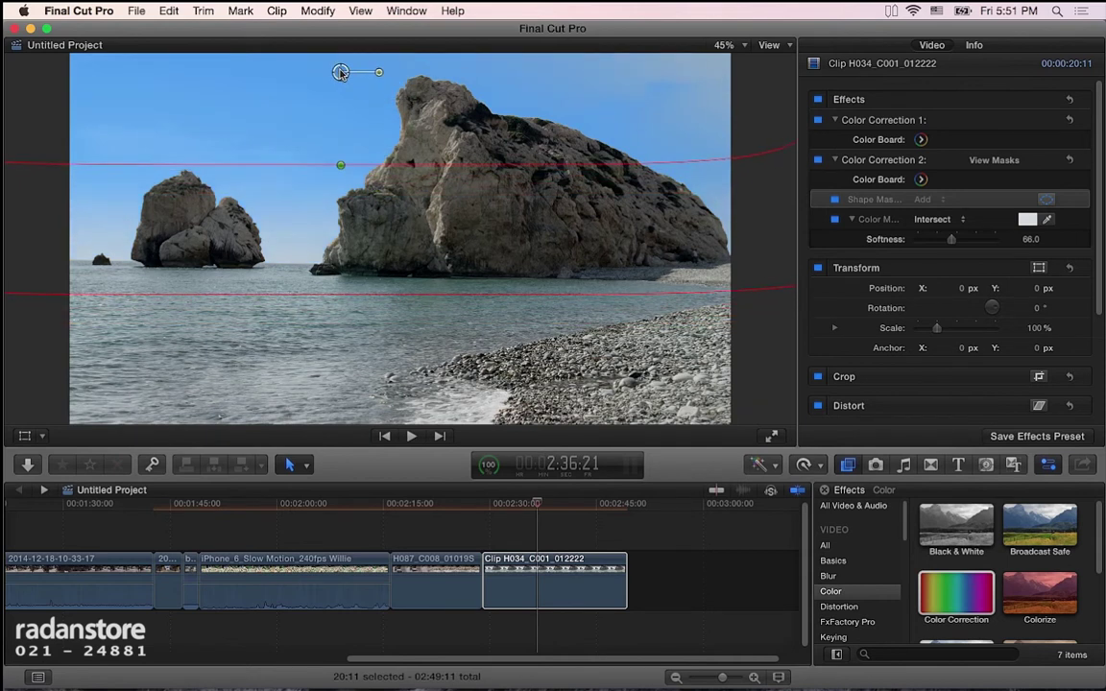
{"action": "left_click", "coordinate": [883, 125]}
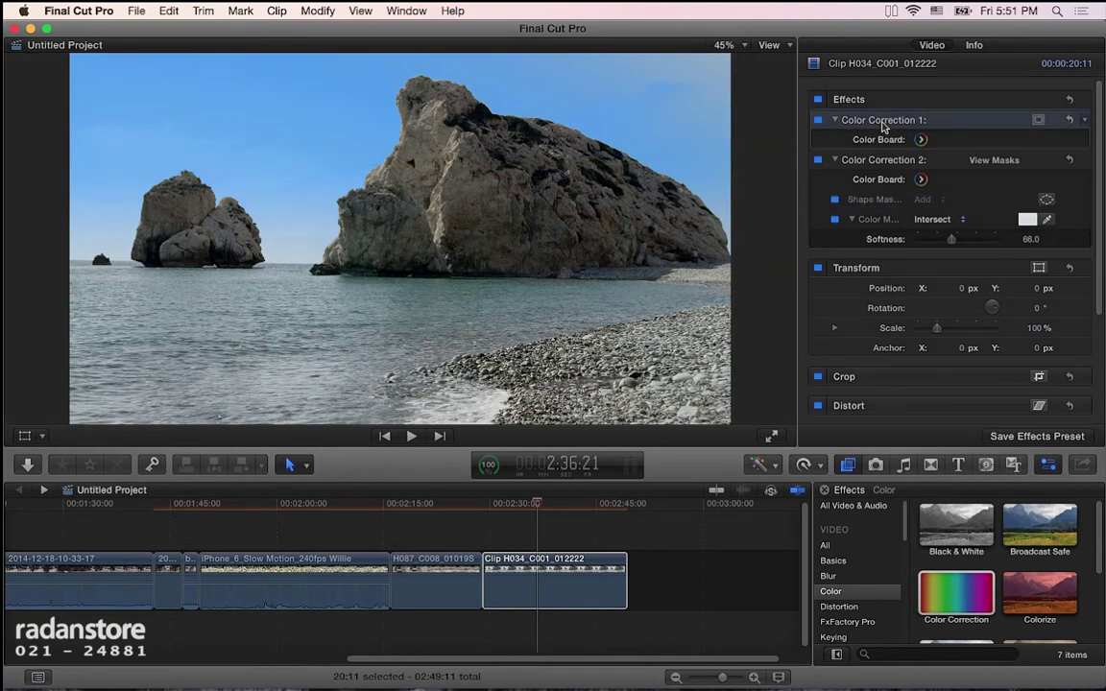
{"action": "left_click", "coordinate": [878, 160]}
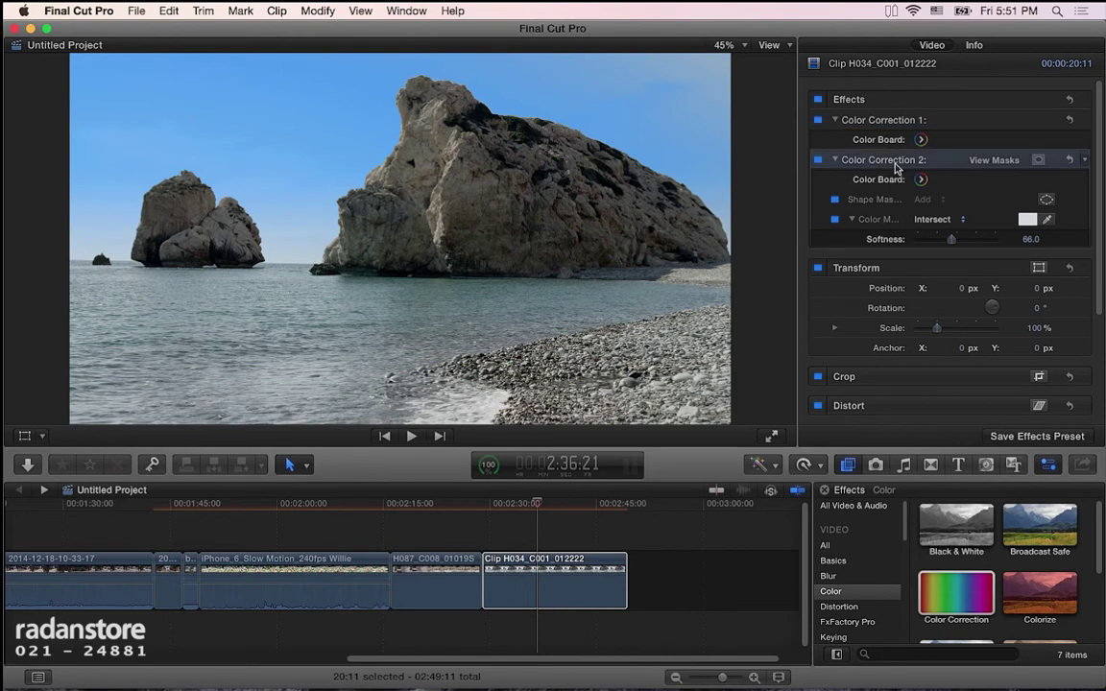
{"action": "left_click", "coordinate": [920, 180]}
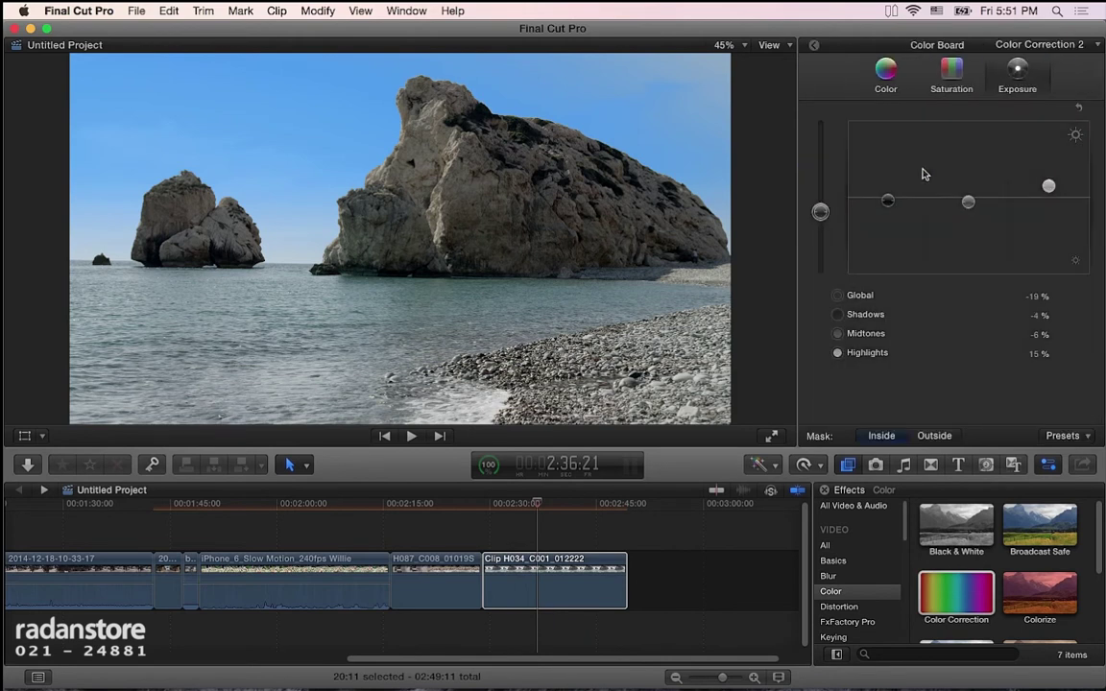
Ease Color Correction 2's Global blue tint to 211°, 29%, then return to the effects list.
{"action": "left_click", "coordinate": [821, 196]}
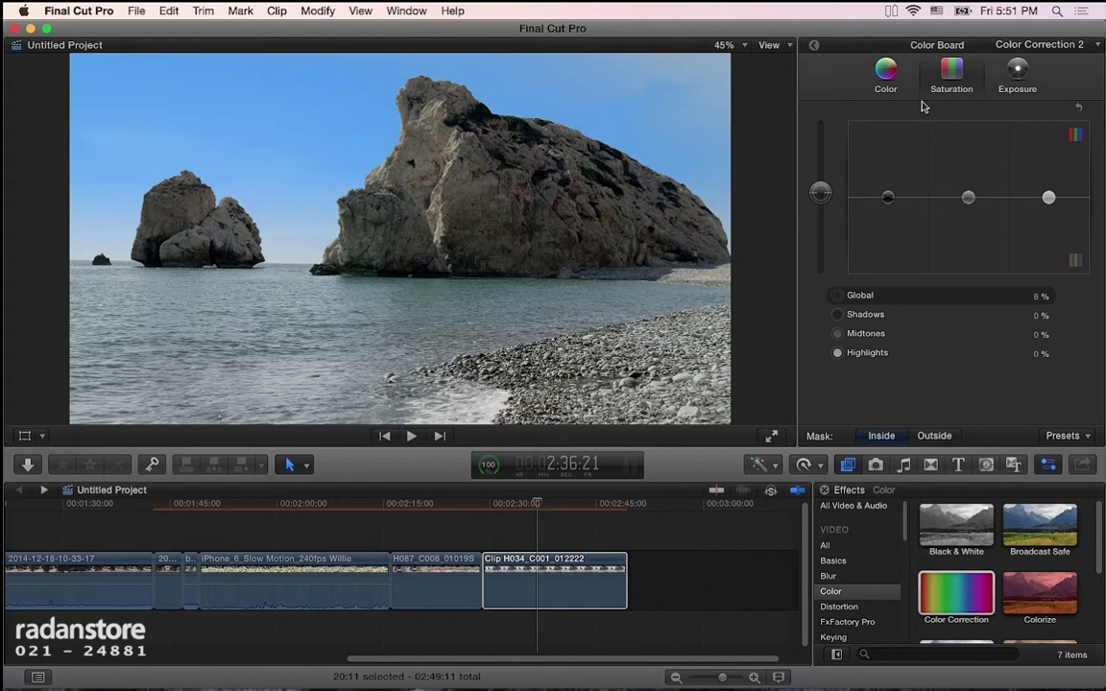
{"action": "left_click", "coordinate": [885, 72]}
{"action": "left_click_drag", "start_coordinate": [975, 162], "coordinate": [974, 174]}
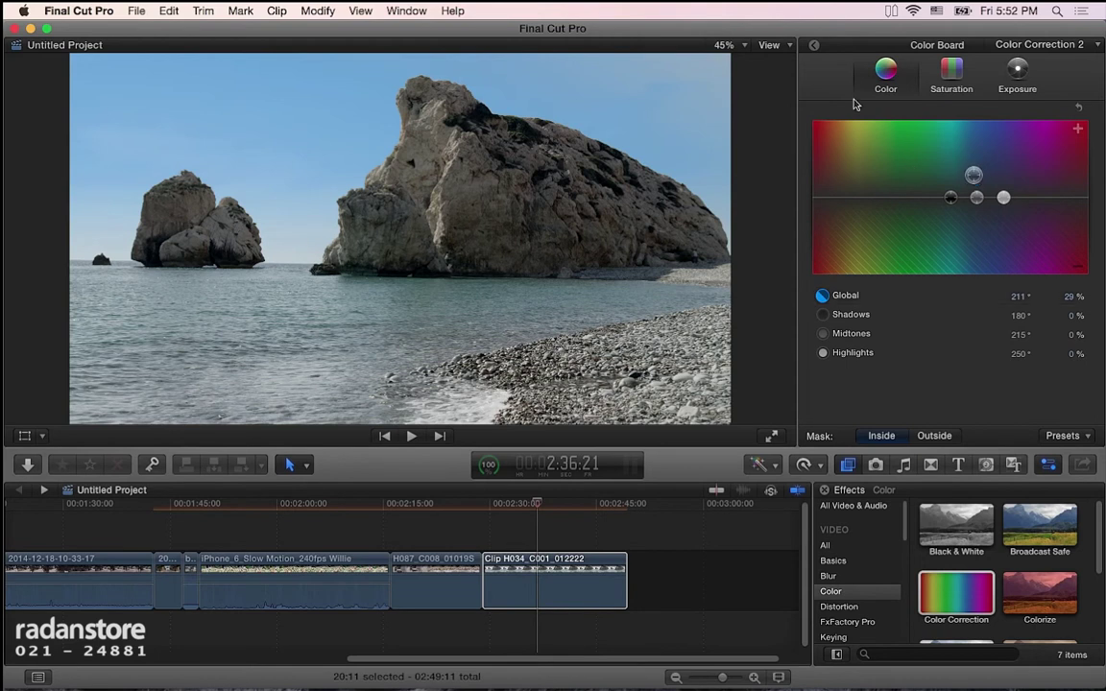
{"action": "left_click", "coordinate": [811, 48]}
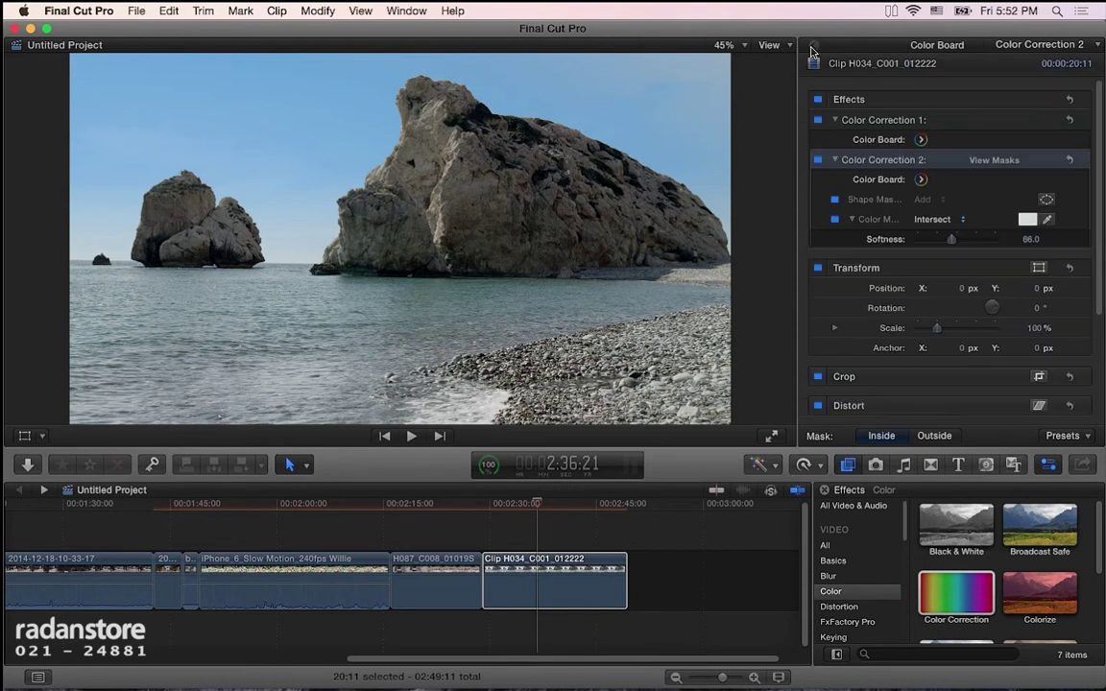